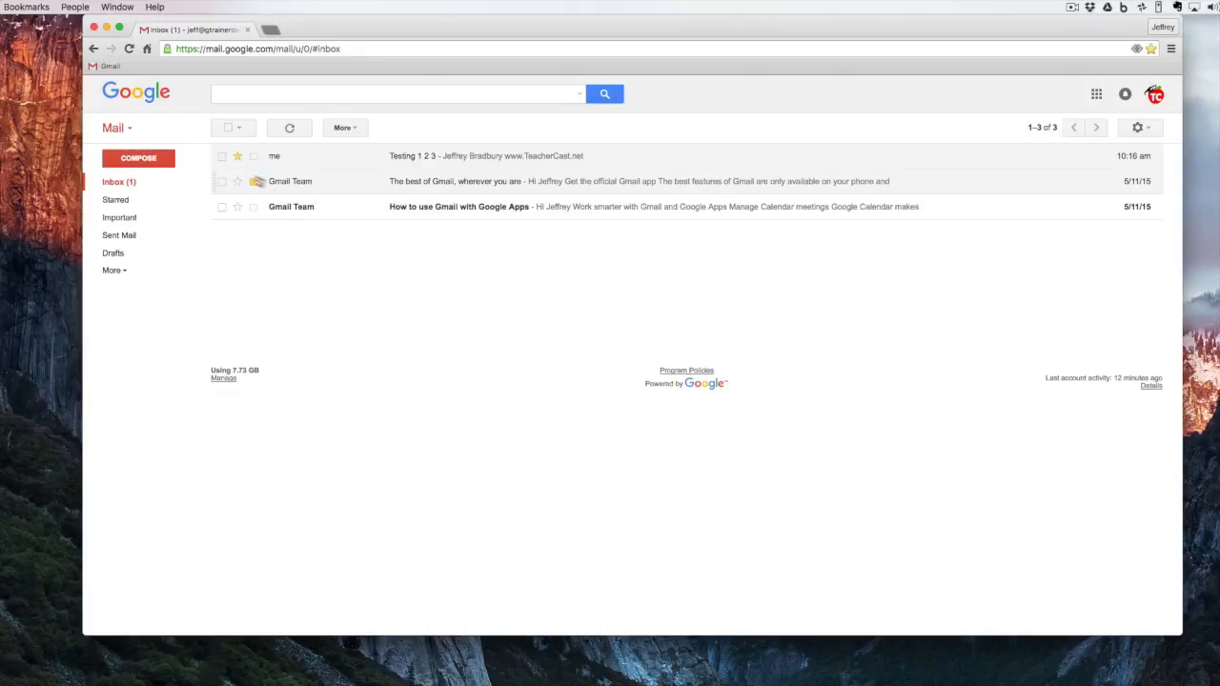
- Create a new label named with the account owner's short first name and apply it to the "Testing 1 2 3" message
{"action": "left_click", "coordinate": [221, 156]}
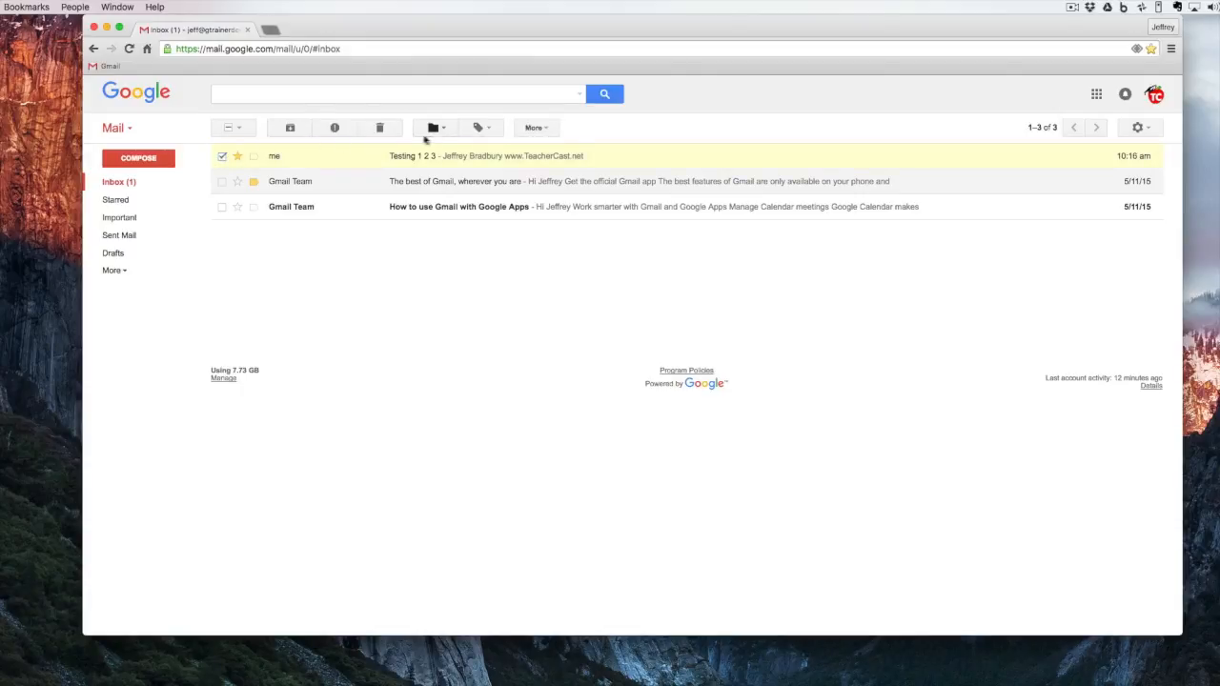
{"action": "left_click", "coordinate": [480, 128]}
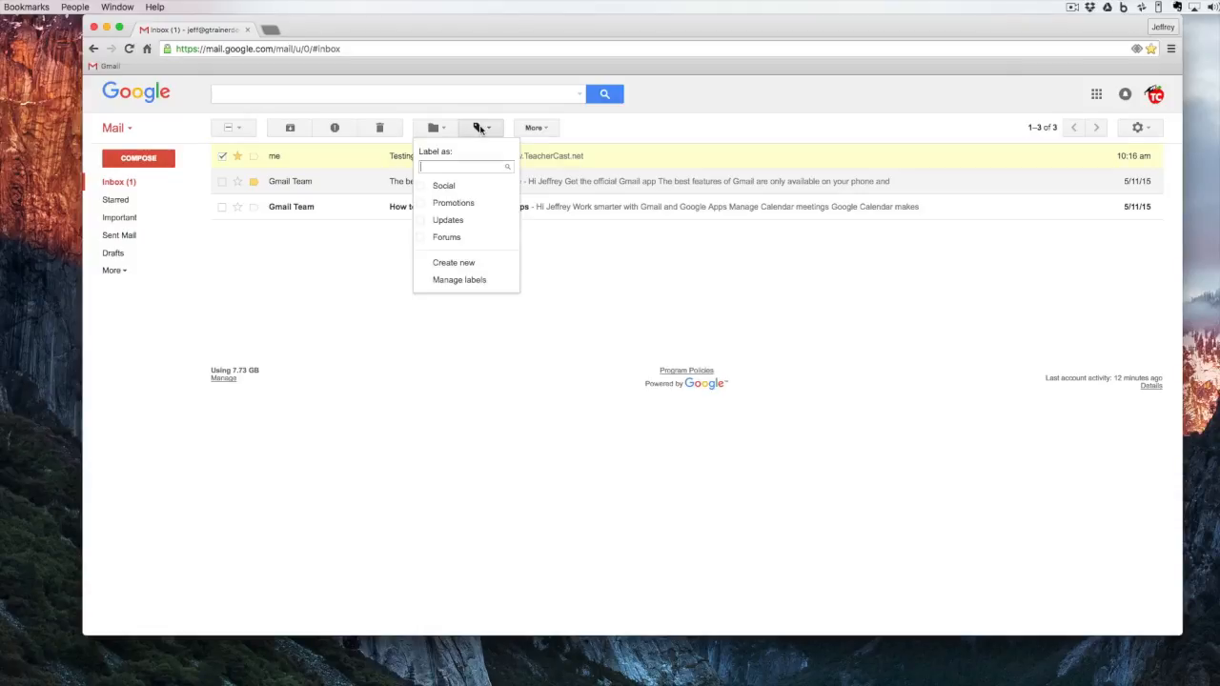
{"action": "type", "text": "Jeff"}
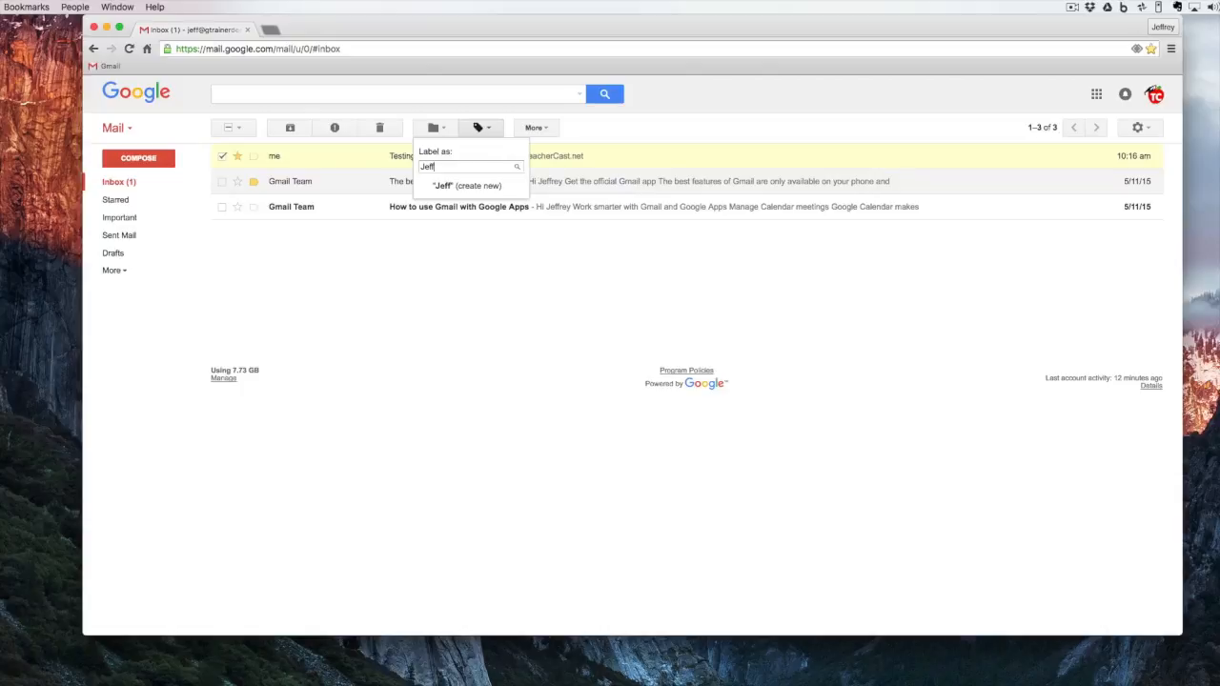
{"action": "left_click", "coordinate": [475, 187]}
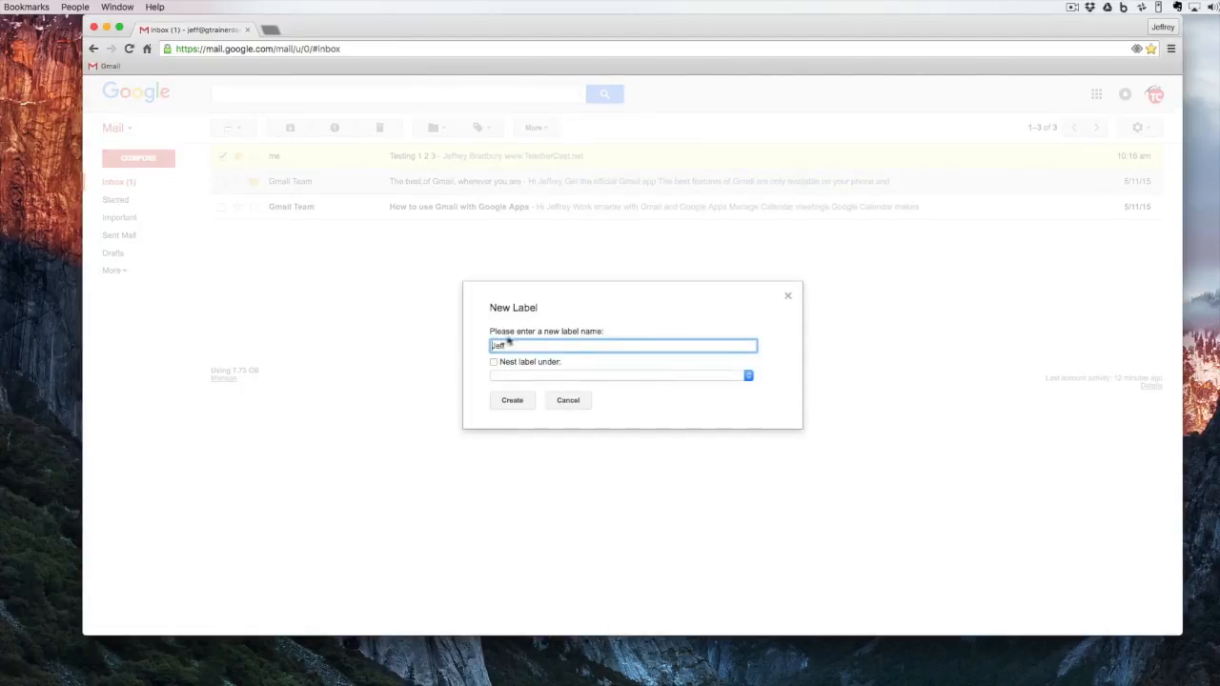
{"action": "left_click", "coordinate": [513, 401]}
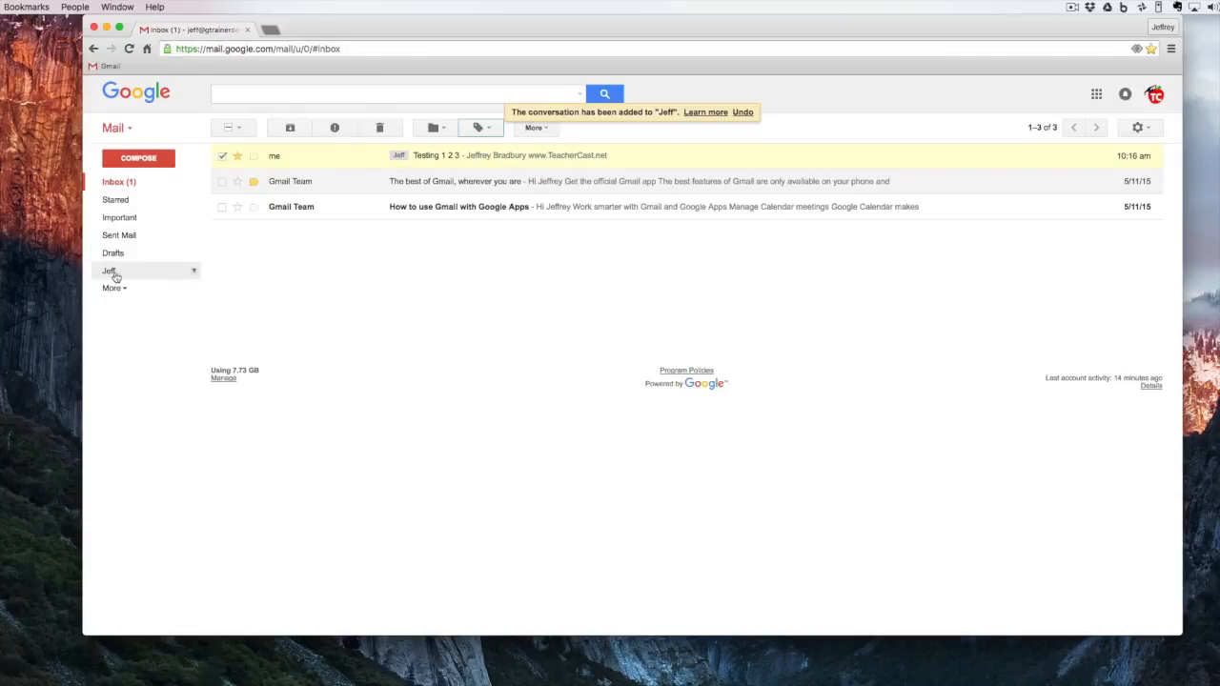
- Set the color of the new first-name label to red
{"action": "left_click", "coordinate": [194, 273]}
{"action": "mouse_move", "coordinate": [199, 286]}
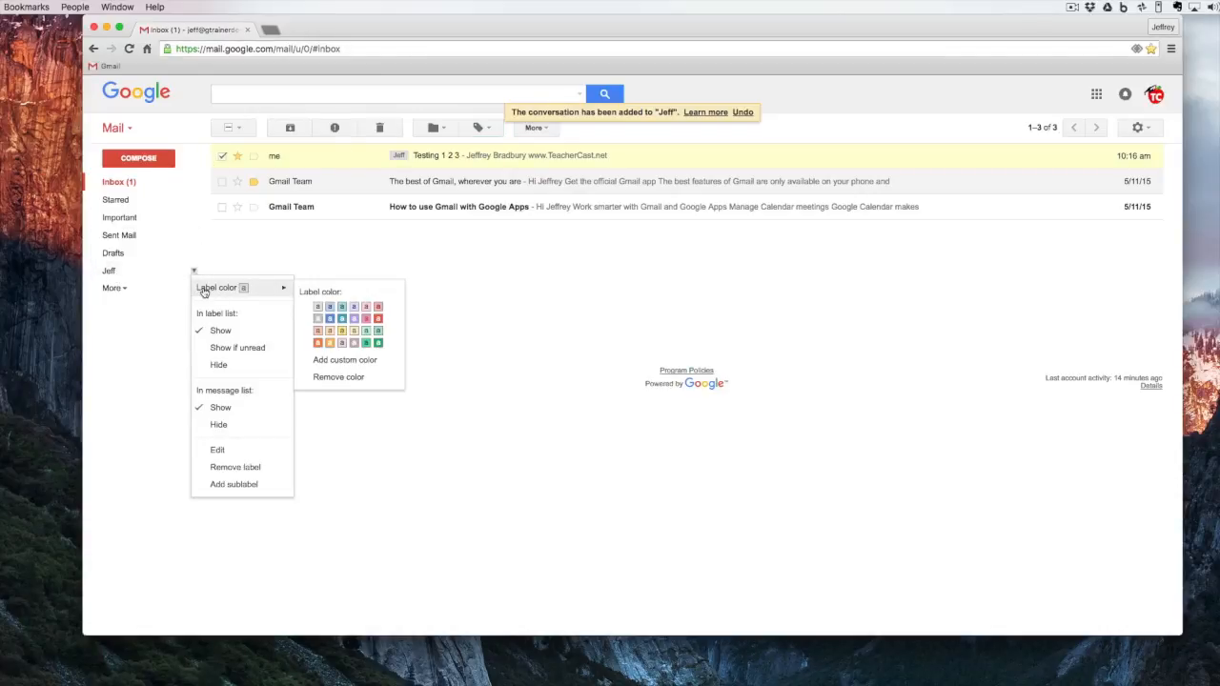
{"action": "left_click", "coordinate": [378, 321]}
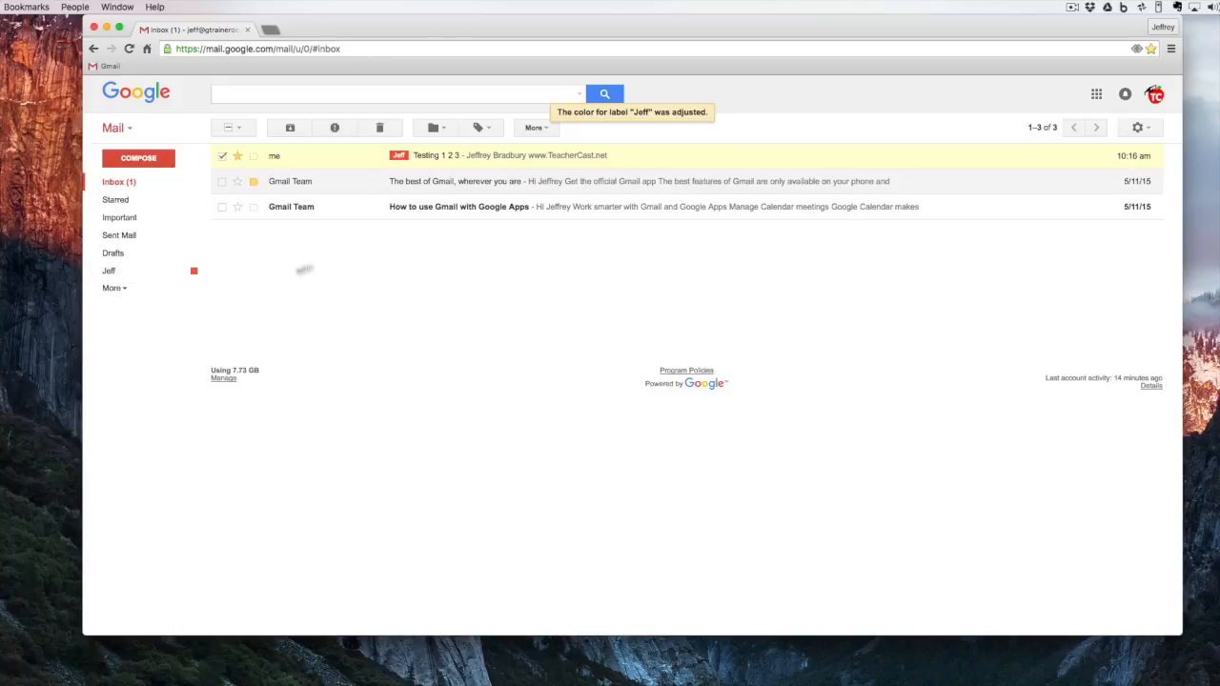
- Label only "The best of Gmail, wherever you are" with a new label "Emails that are important", nested under the first-name label
{"action": "left_click", "coordinate": [222, 158]}
{"action": "left_click", "coordinate": [223, 182]}
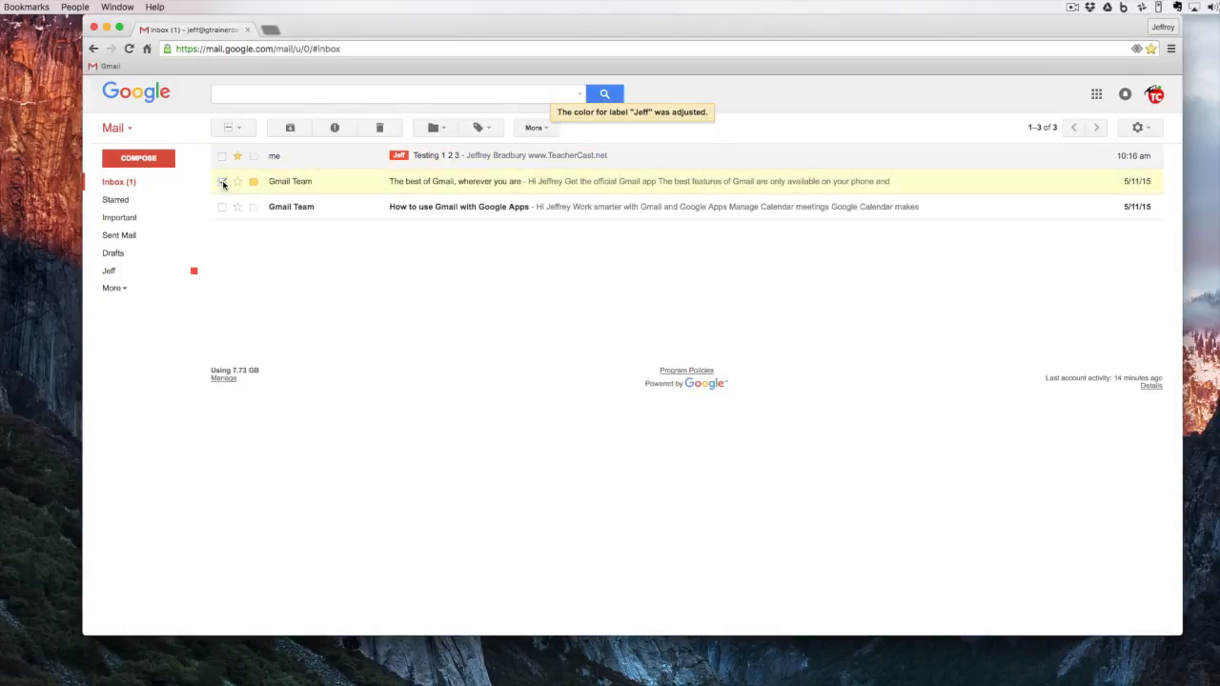
{"action": "left_click", "coordinate": [479, 128]}
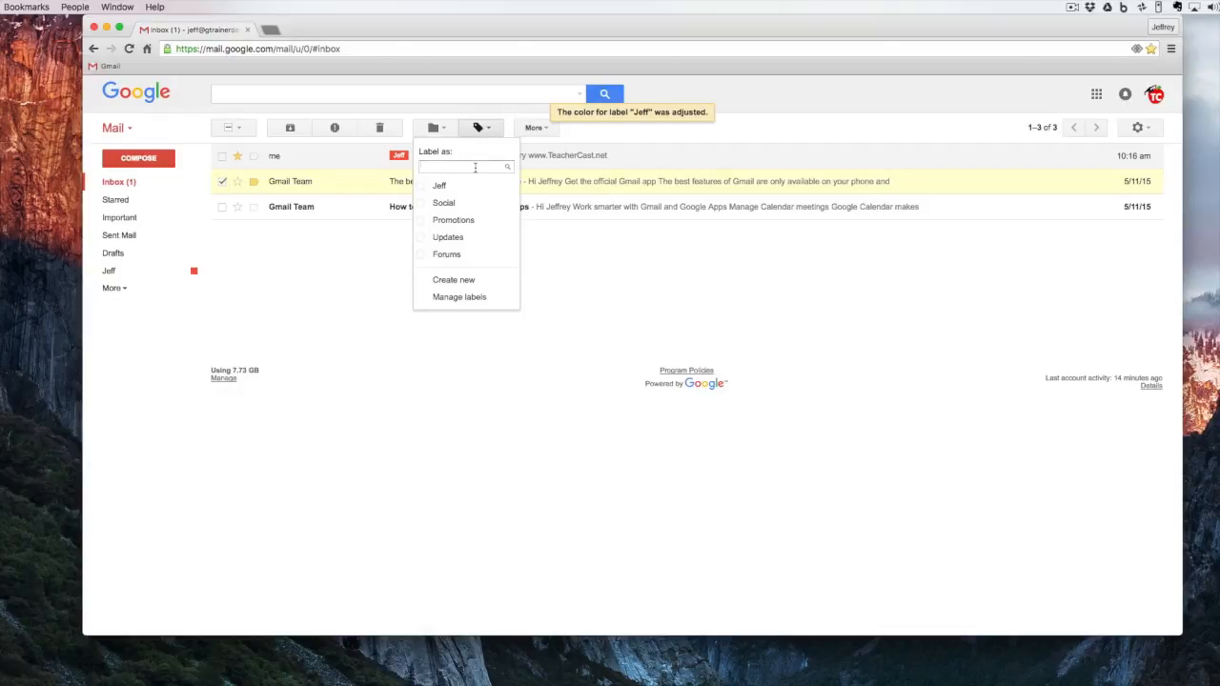
{"action": "type", "text": "Emails that are important"}
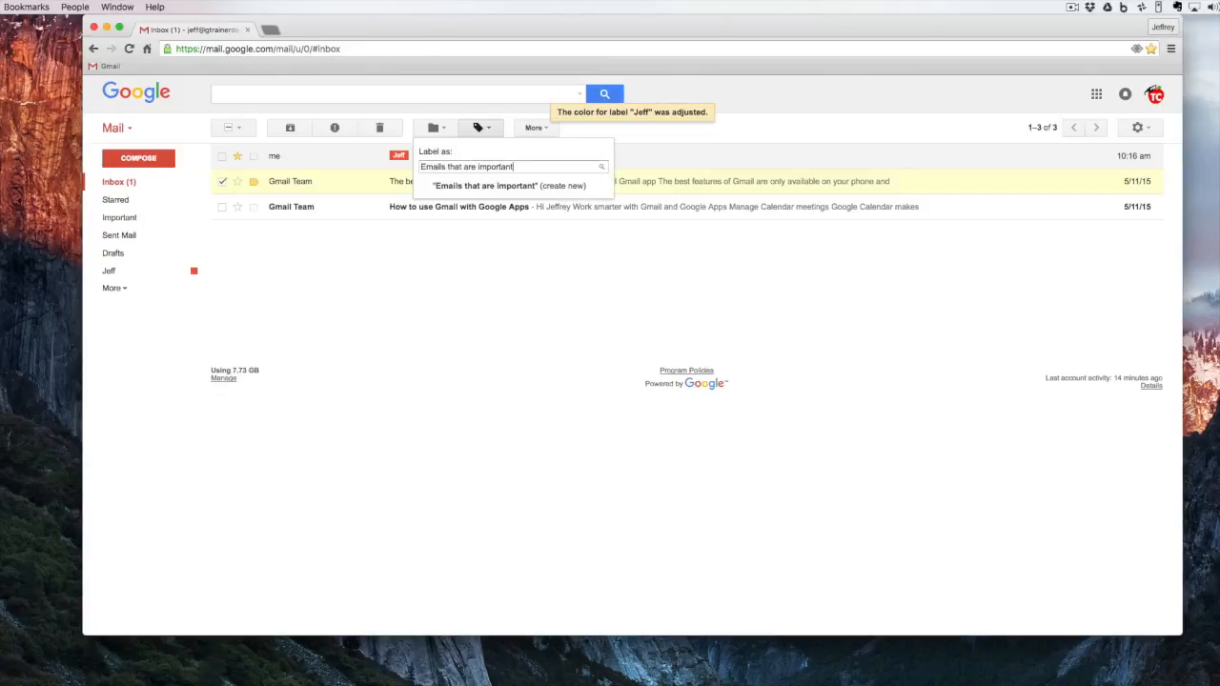
{"action": "left_click", "coordinate": [512, 190]}
{"action": "left_click", "coordinate": [520, 363]}
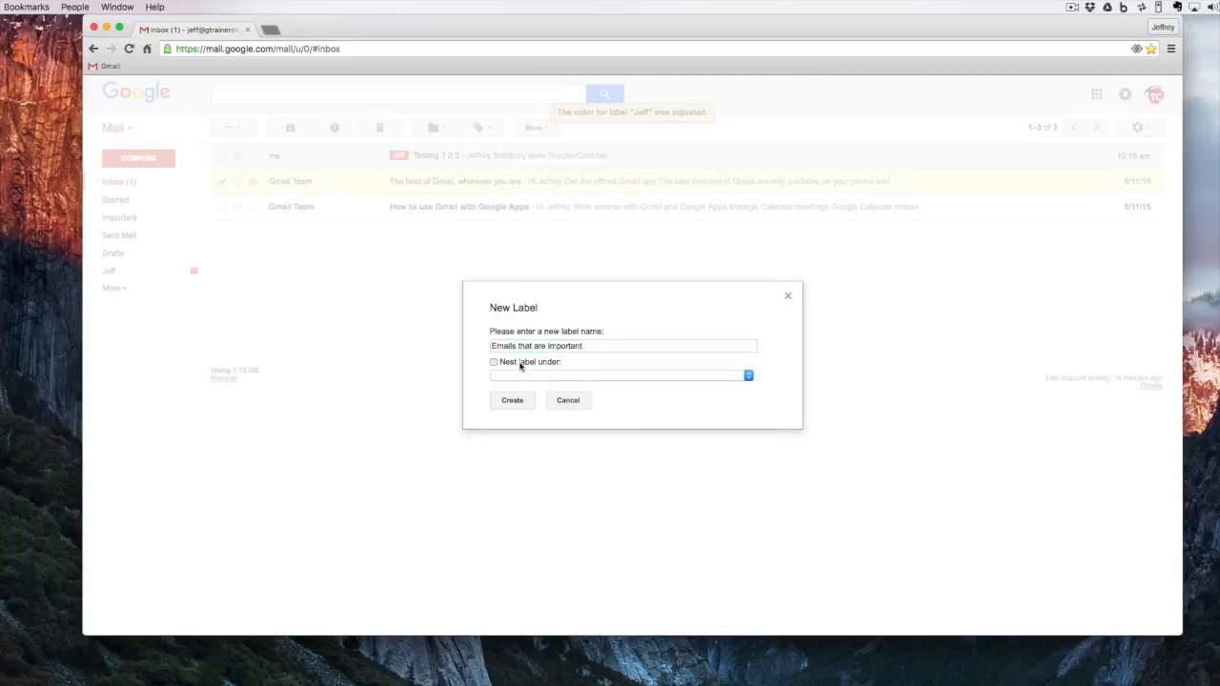
{"action": "left_click", "coordinate": [524, 375]}
{"action": "left_click", "coordinate": [527, 385]}
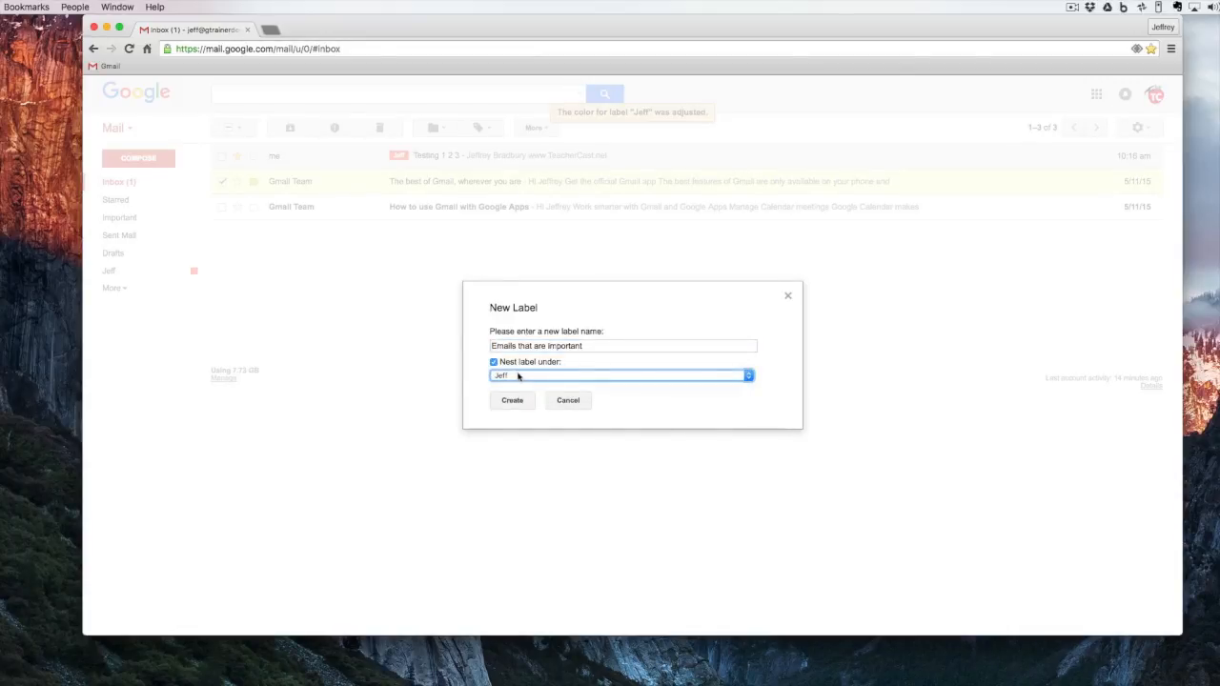
{"action": "left_click", "coordinate": [512, 400]}
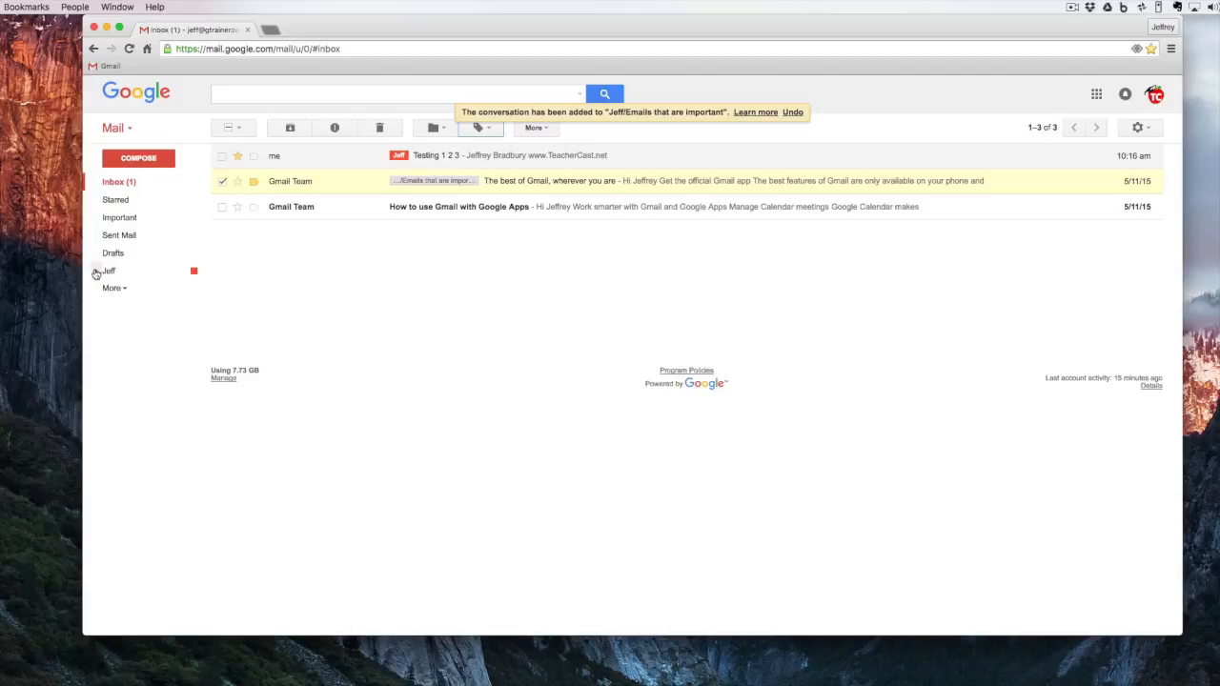
- Expand the first-name label and set its sublabel "Emails that are important" to light blue
{"action": "left_click", "coordinate": [96, 272]}
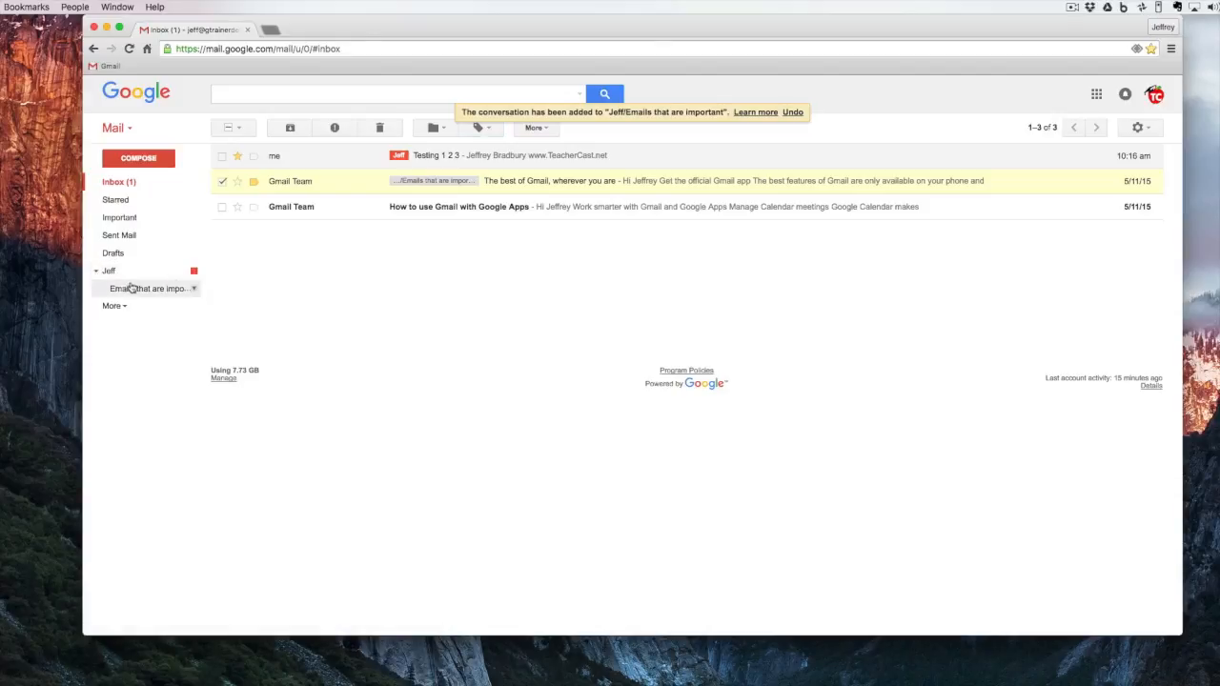
{"action": "left_click", "coordinate": [195, 290]}
{"action": "mouse_move", "coordinate": [239, 307]}
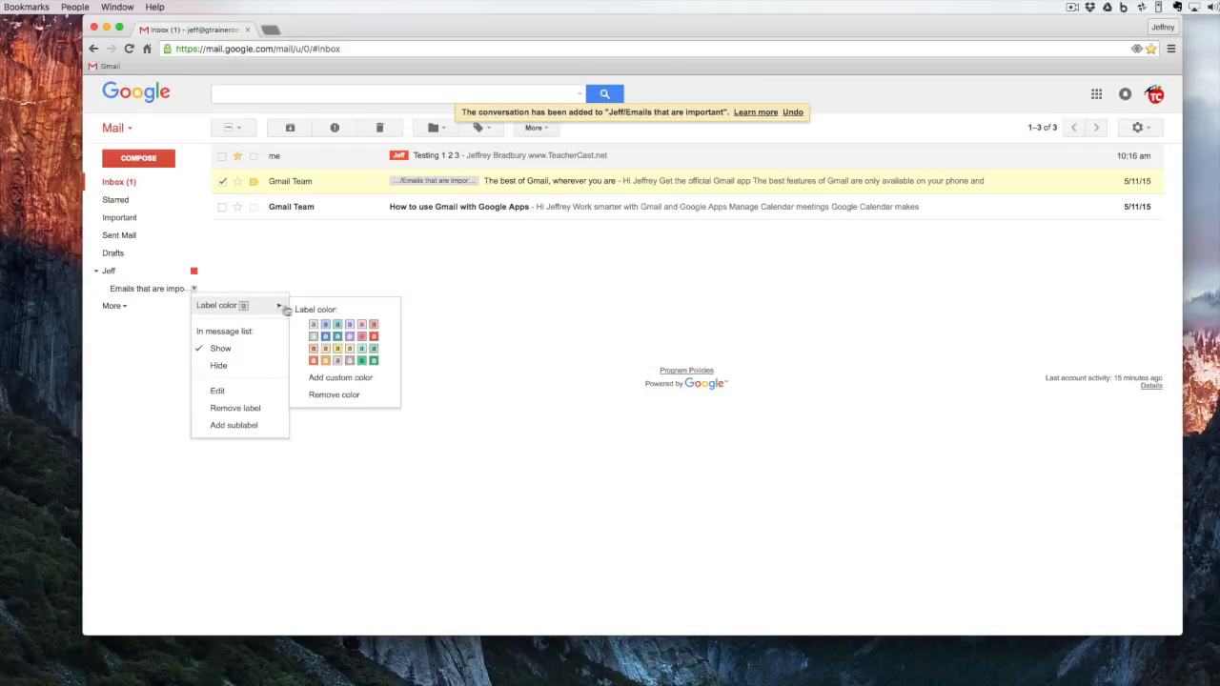
{"action": "left_click", "coordinate": [325, 325]}
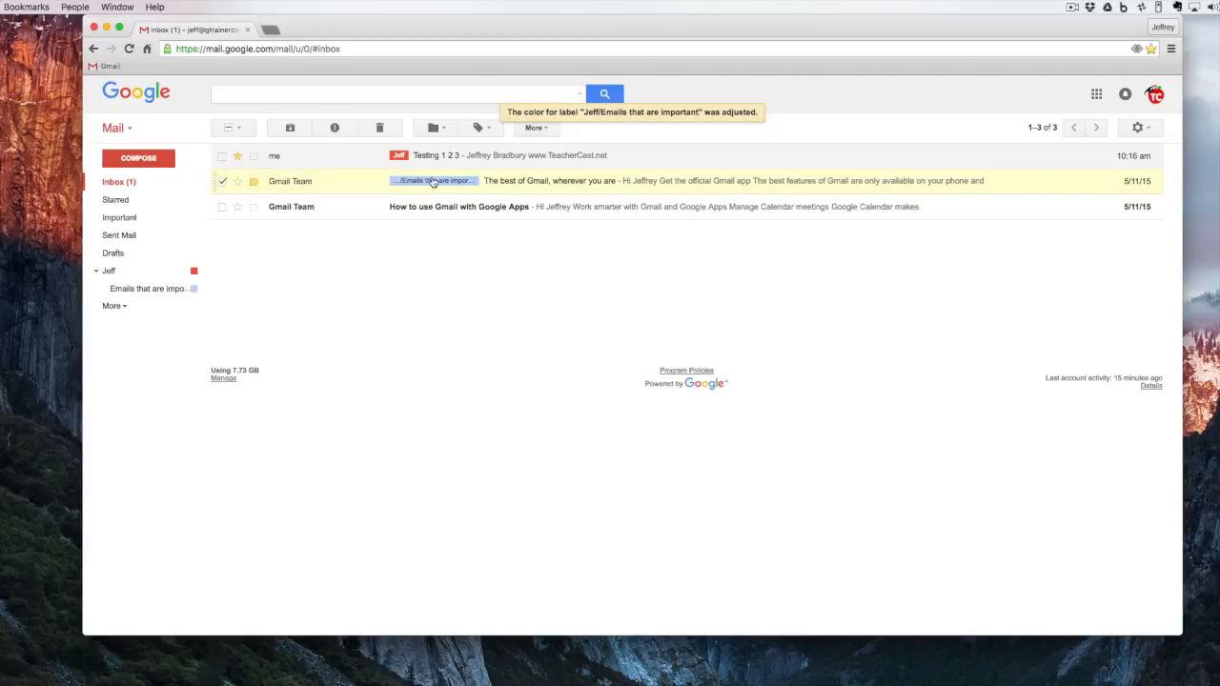
- View the messages under the first-name label and its sublabel, return to the inbox, and deselect the checked message
{"action": "left_click", "coordinate": [109, 273]}
{"action": "left_click", "coordinate": [124, 289]}
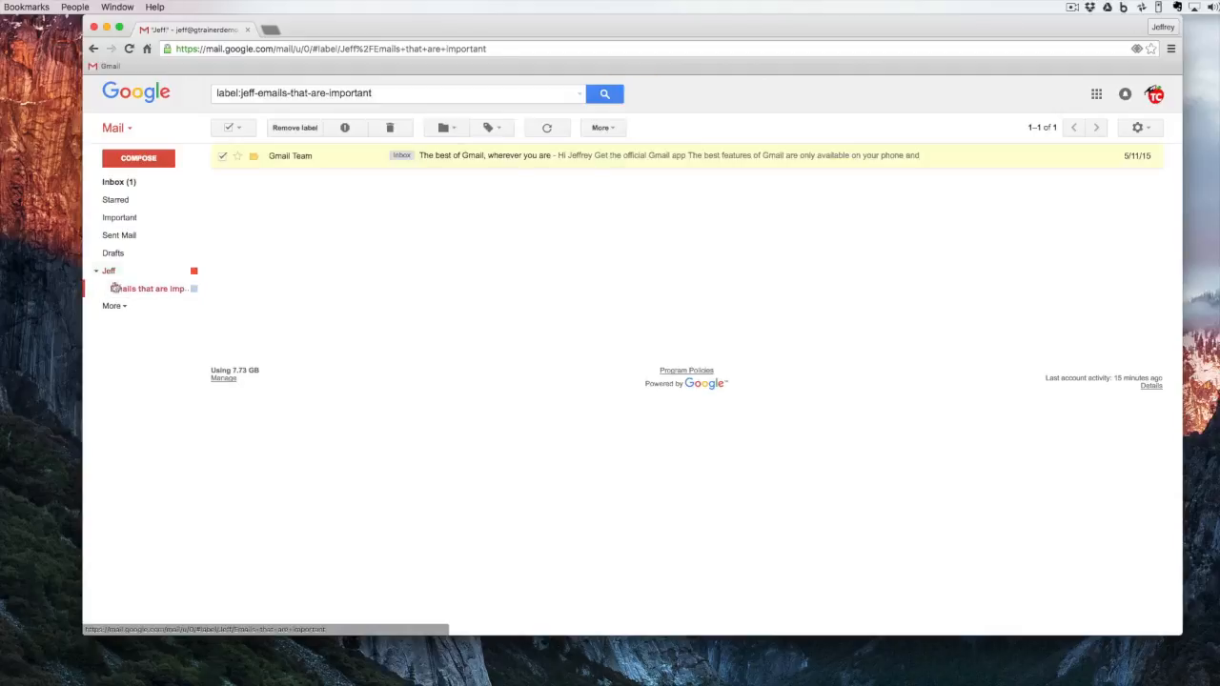
{"action": "left_click", "coordinate": [109, 272]}
{"action": "left_click", "coordinate": [119, 290]}
{"action": "left_click", "coordinate": [108, 272]}
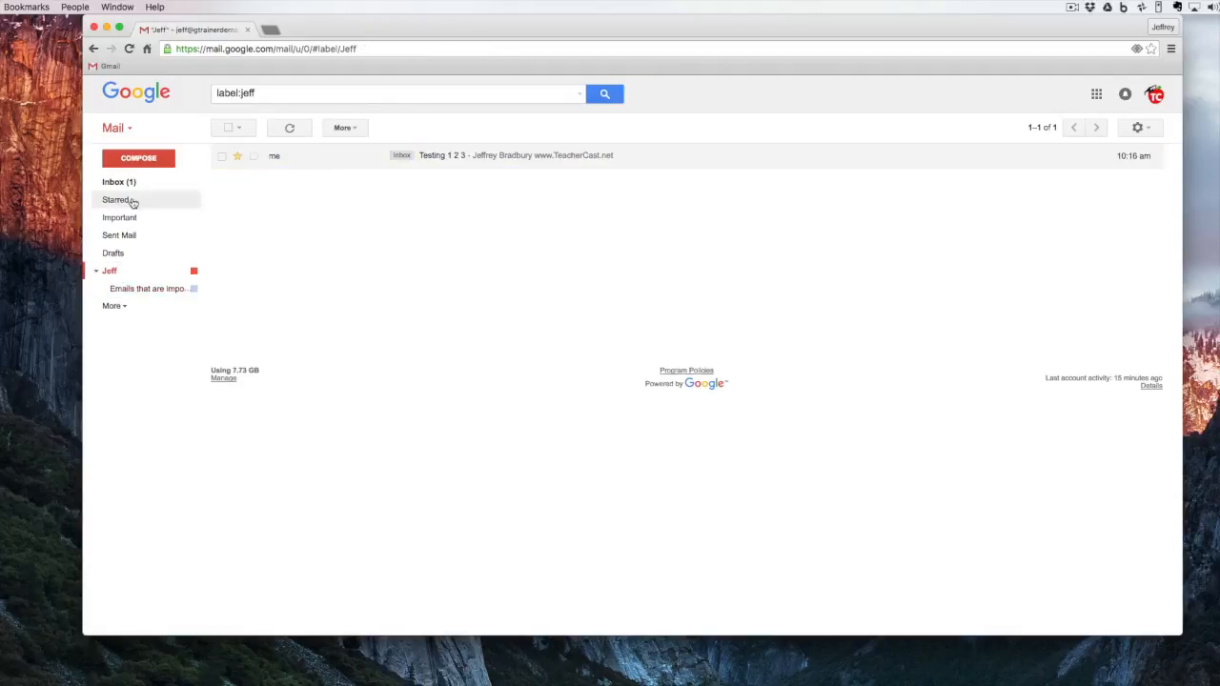
{"action": "left_click", "coordinate": [120, 182]}
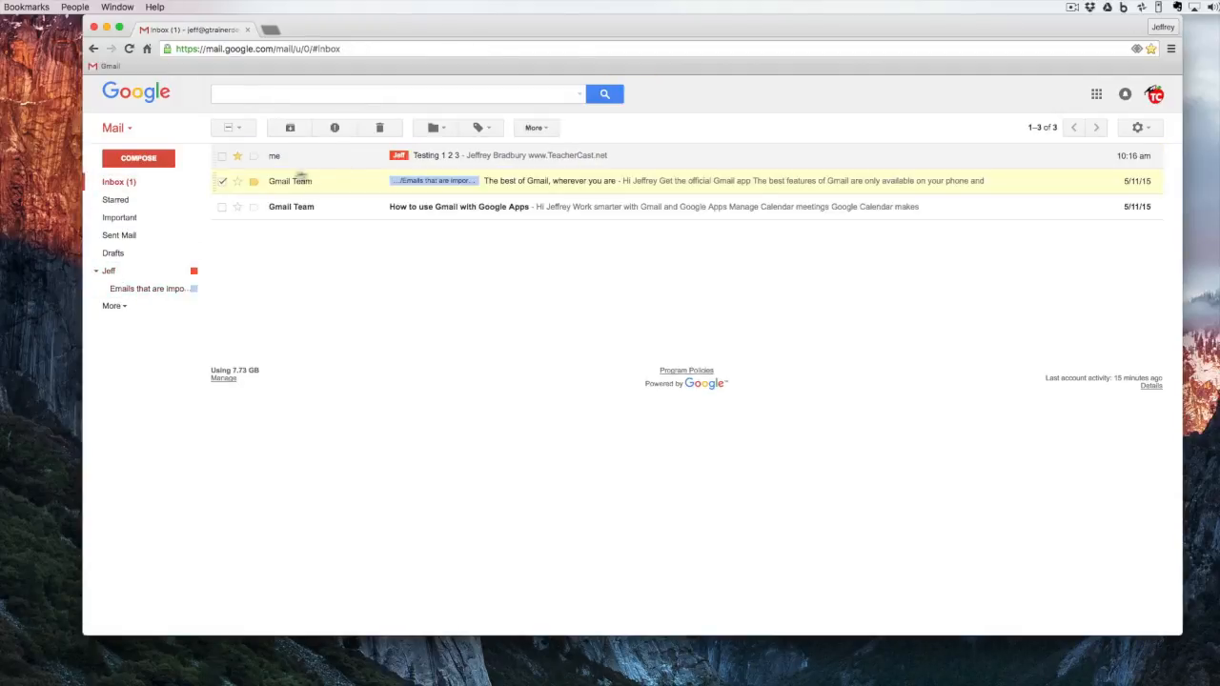
{"action": "left_click", "coordinate": [221, 182]}
- Search the mail for messages carrying the parent first-name label using the label: operator, and return to the inbox
{"action": "left_click", "coordinate": [236, 92]}
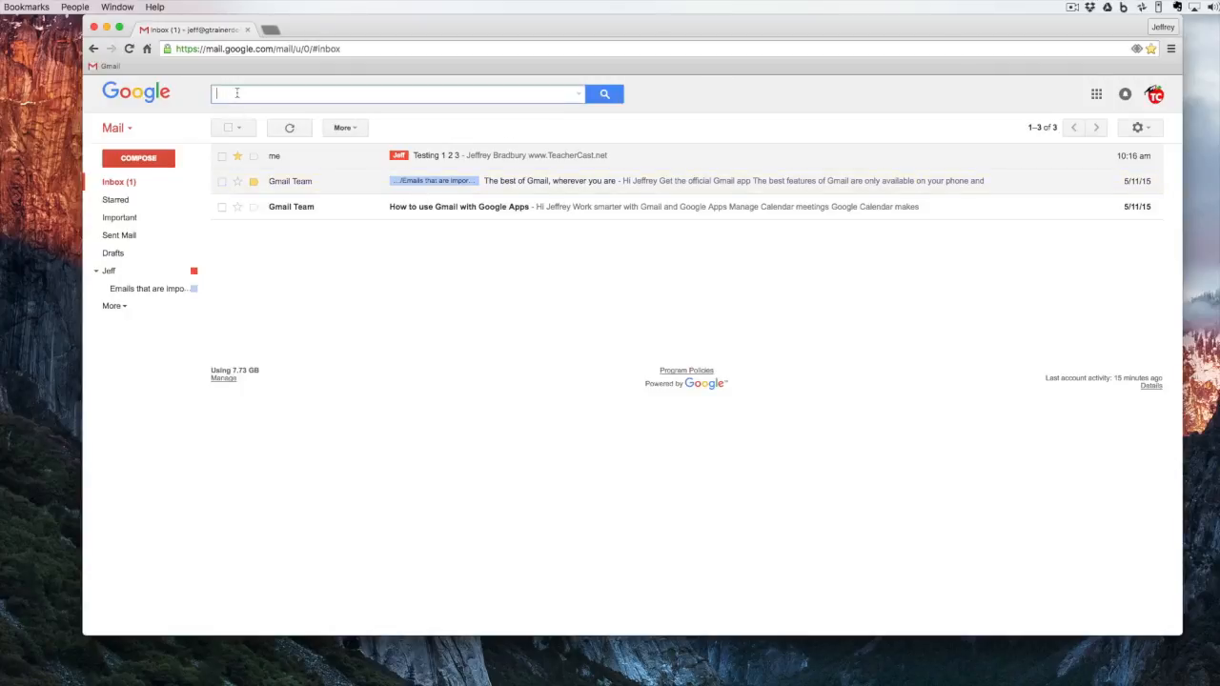
{"action": "type", "text": "label:jeff"}
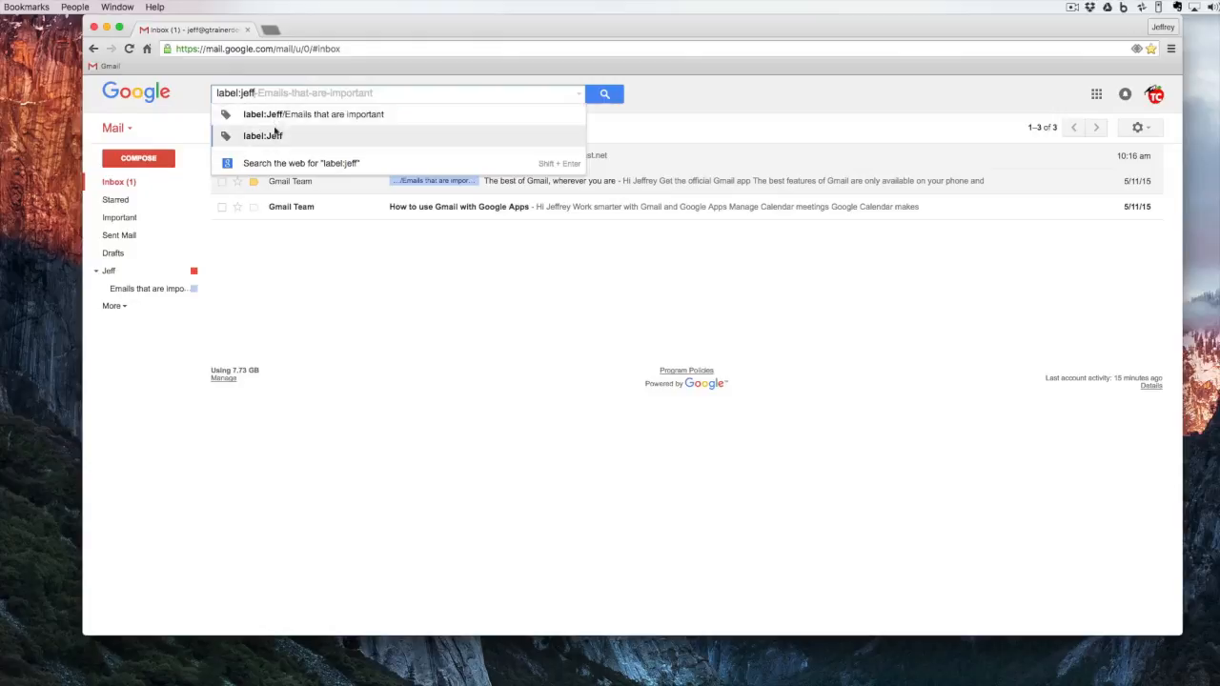
{"action": "left_click", "coordinate": [274, 138]}
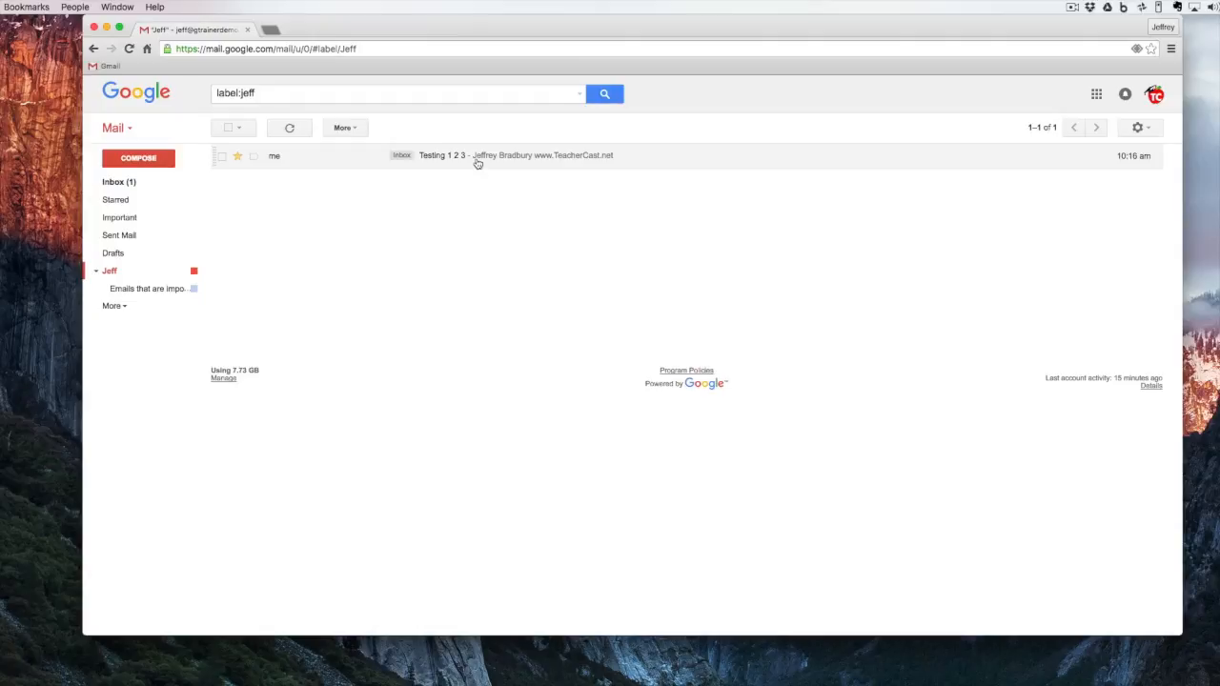
{"action": "left_click", "coordinate": [139, 182]}
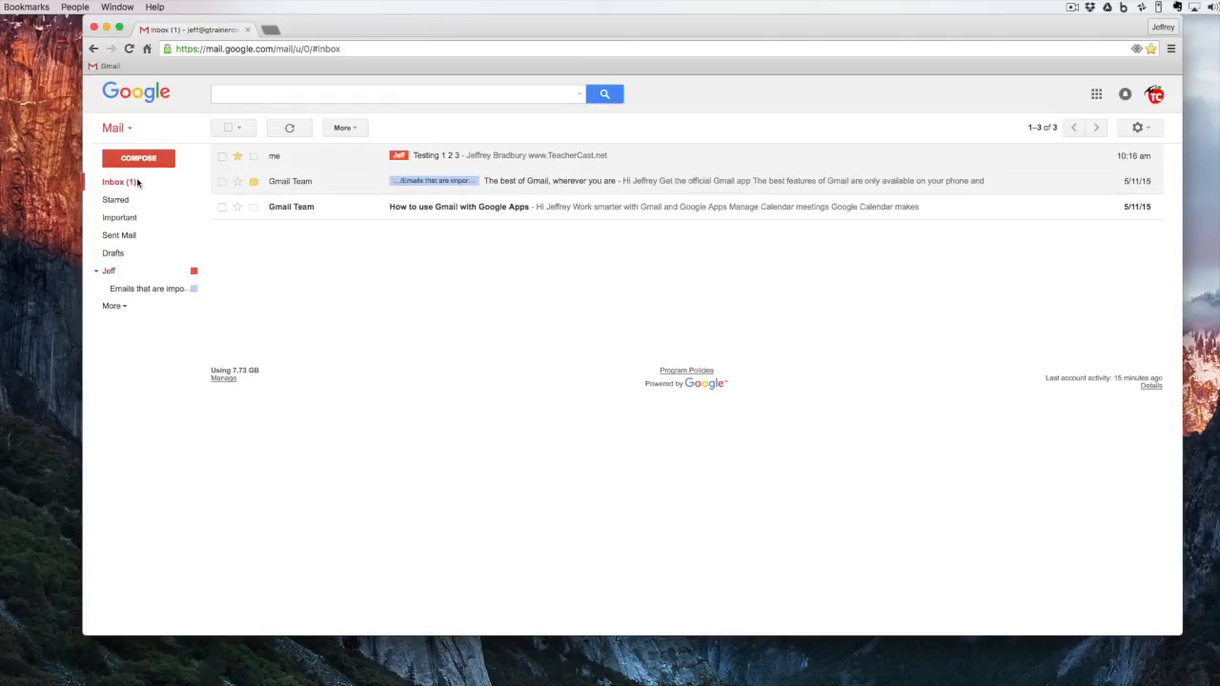
- Archive the "Testing 1 2 3" message and look it up under the first-name label
{"action": "left_click", "coordinate": [221, 156]}
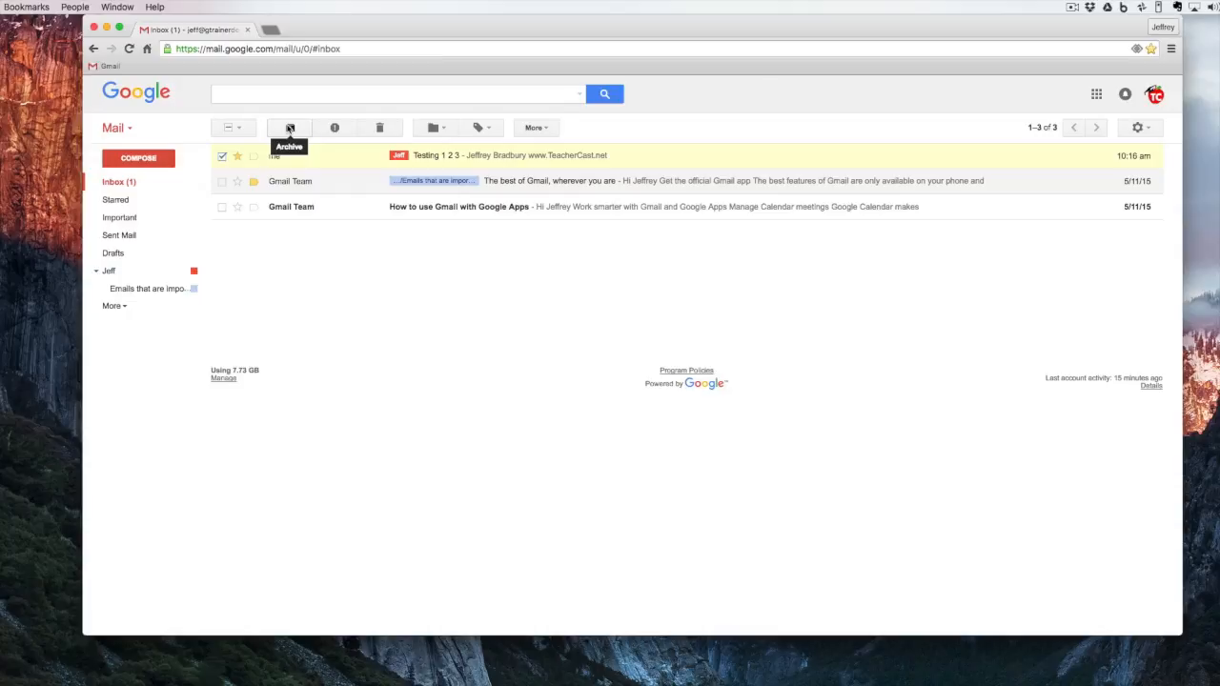
{"action": "left_click", "coordinate": [289, 127]}
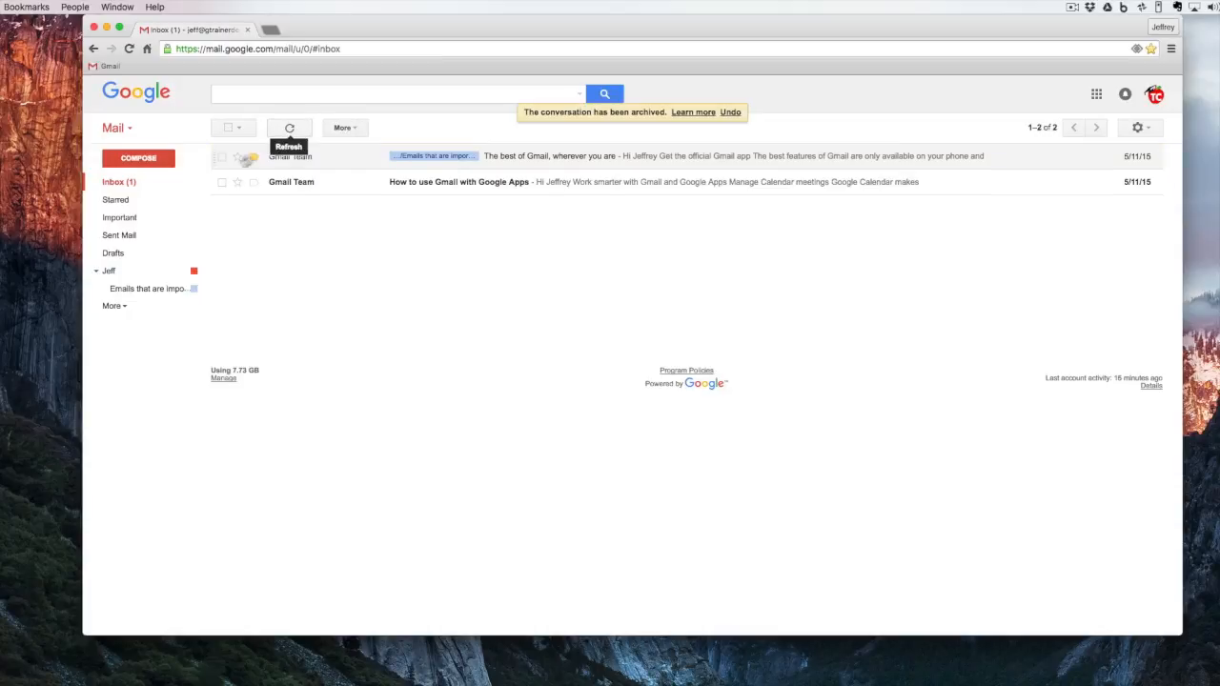
{"action": "left_click", "coordinate": [135, 272]}
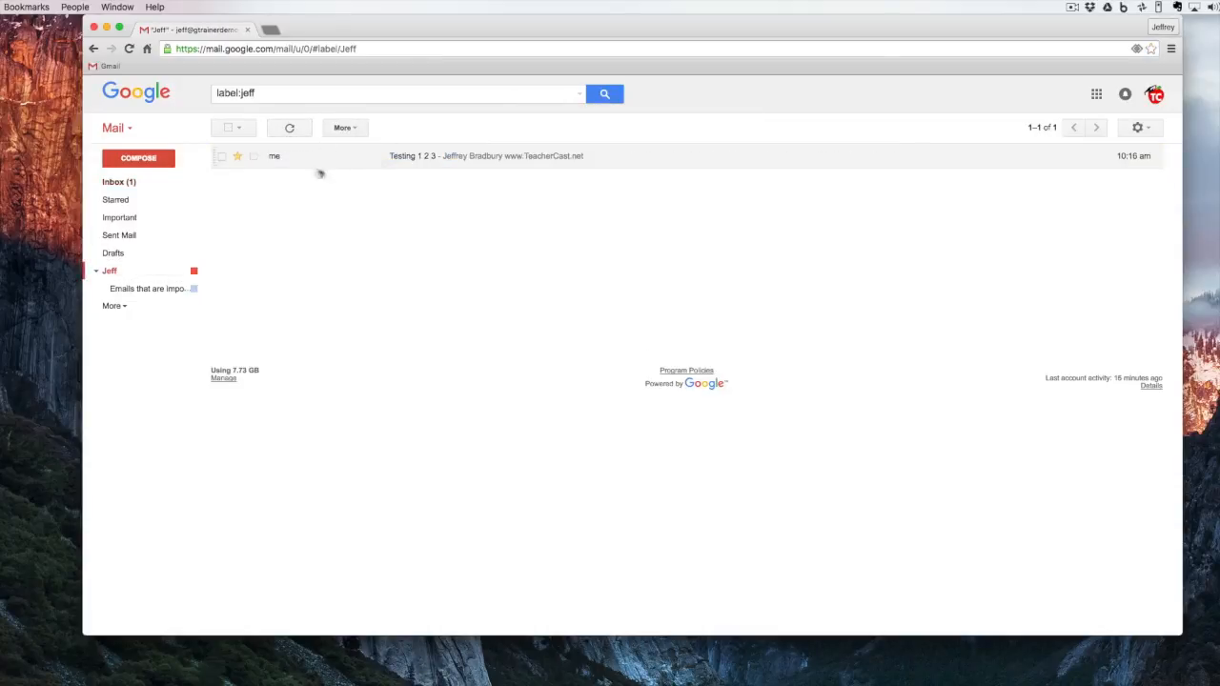
- Move the archived "Testing 1 2 3" message back to the inbox and return to the inbox view
{"action": "left_click", "coordinate": [221, 157]}
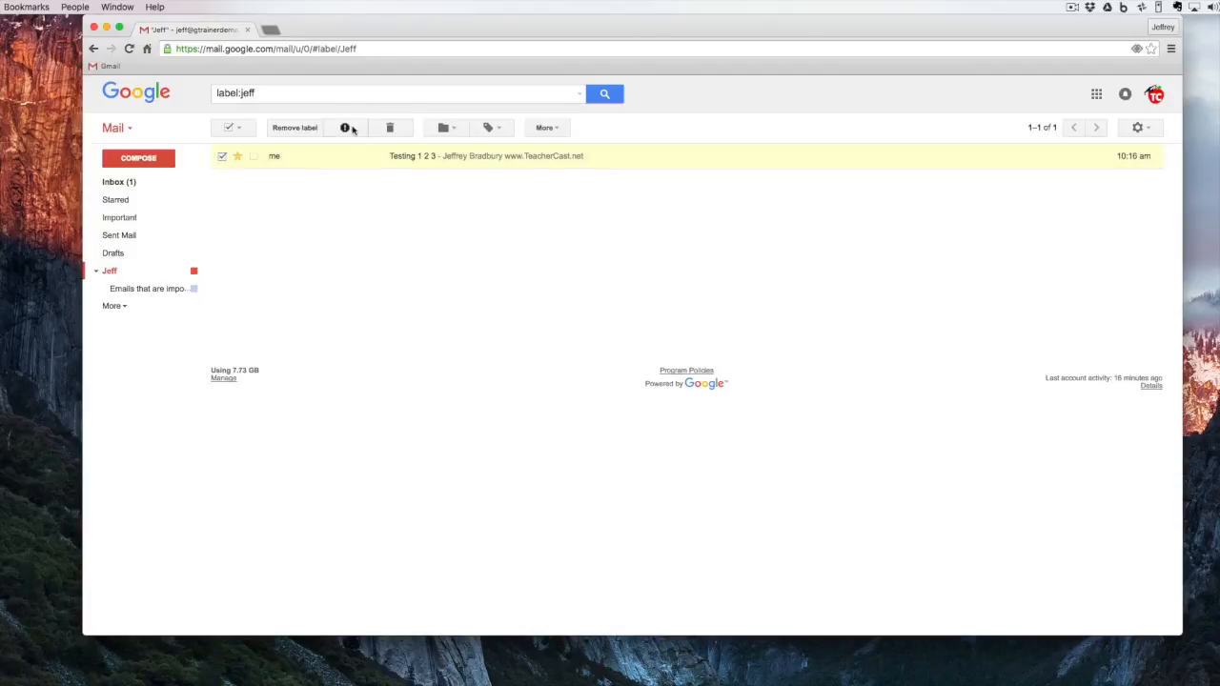
{"action": "left_click", "coordinate": [447, 127]}
{"action": "left_click", "coordinate": [463, 281]}
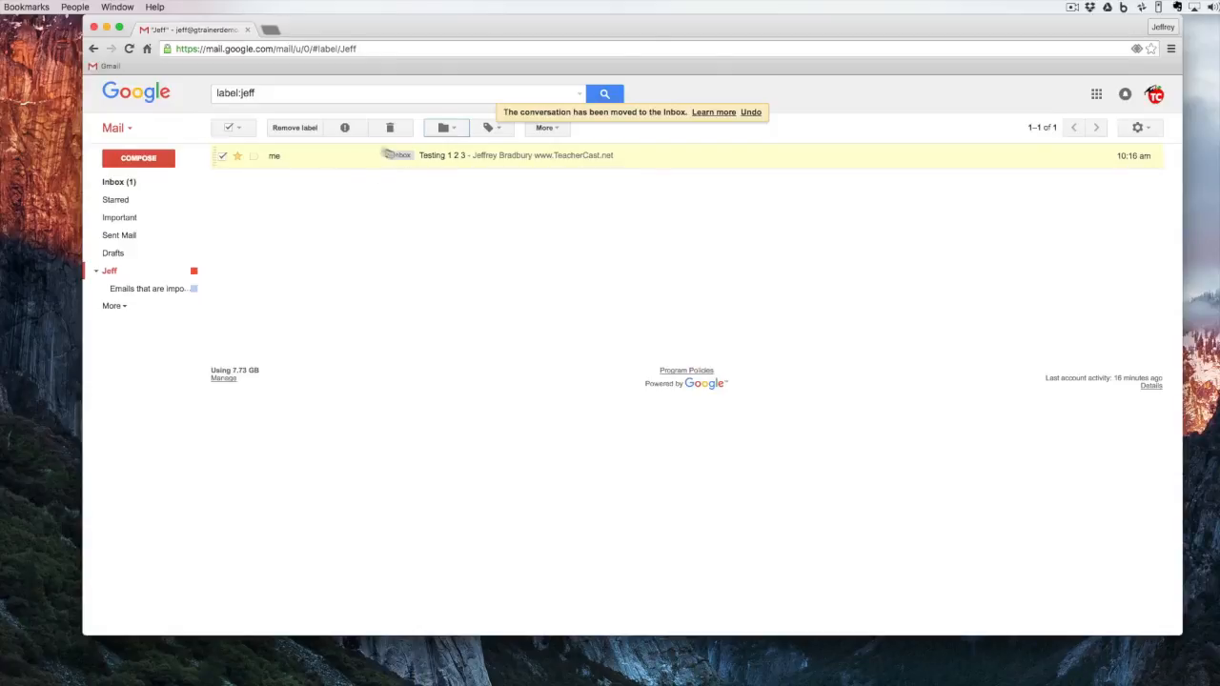
{"action": "left_click", "coordinate": [110, 185]}
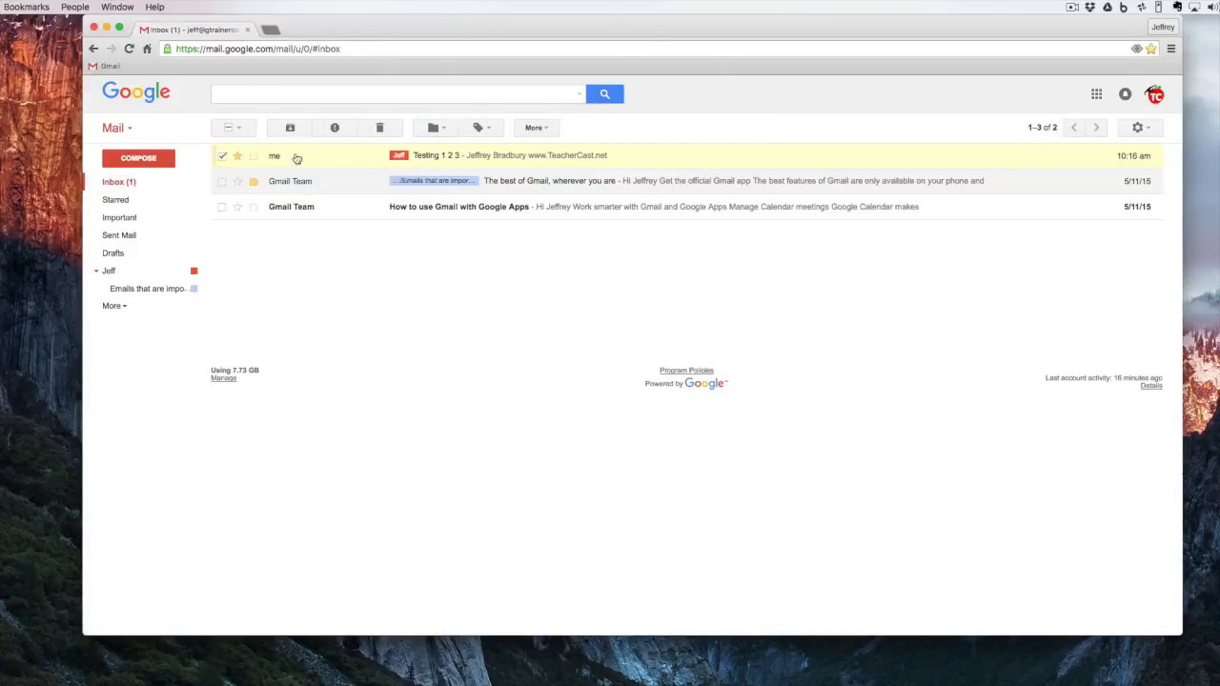
- Open the "Testing 1 2 3" message, remove its Inbox label, and return to the inbox
{"action": "left_click", "coordinate": [336, 158]}
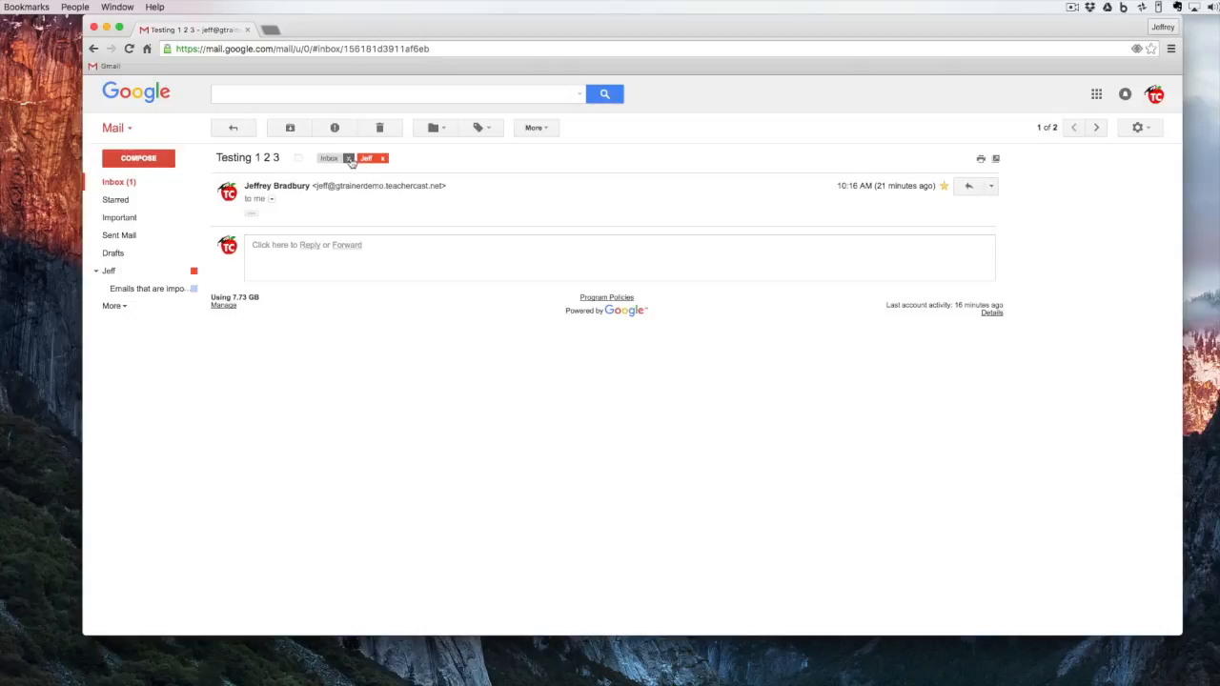
{"action": "left_click", "coordinate": [349, 159]}
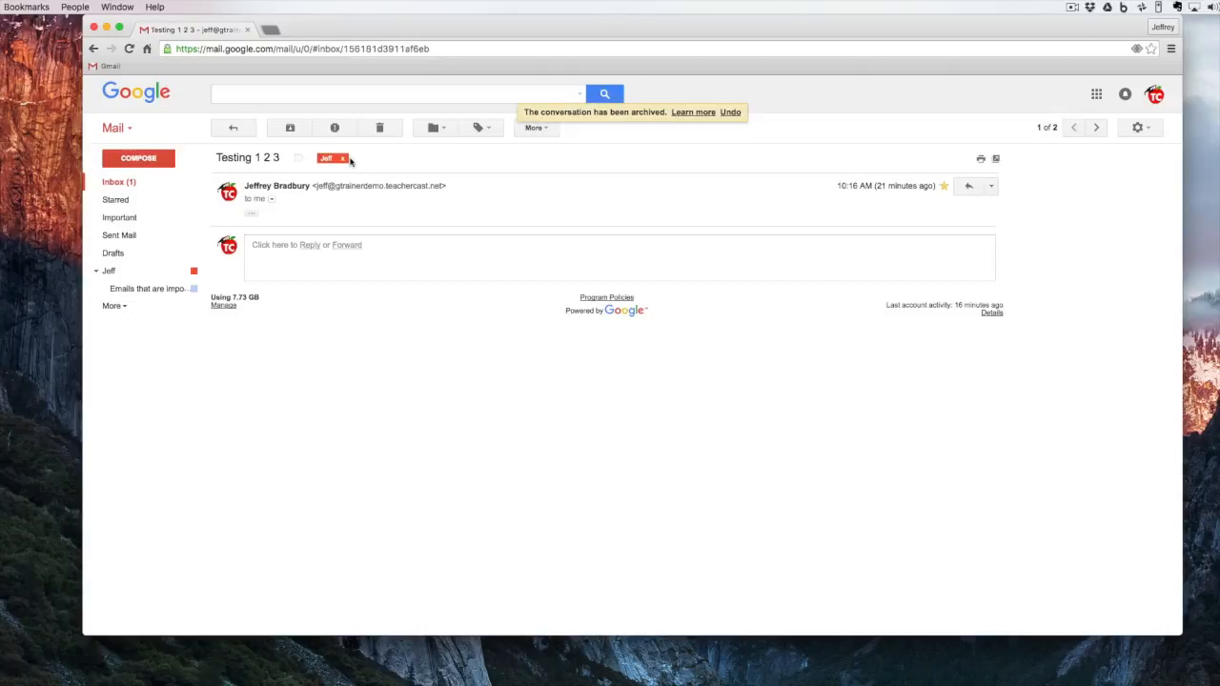
{"action": "left_click", "coordinate": [122, 183]}
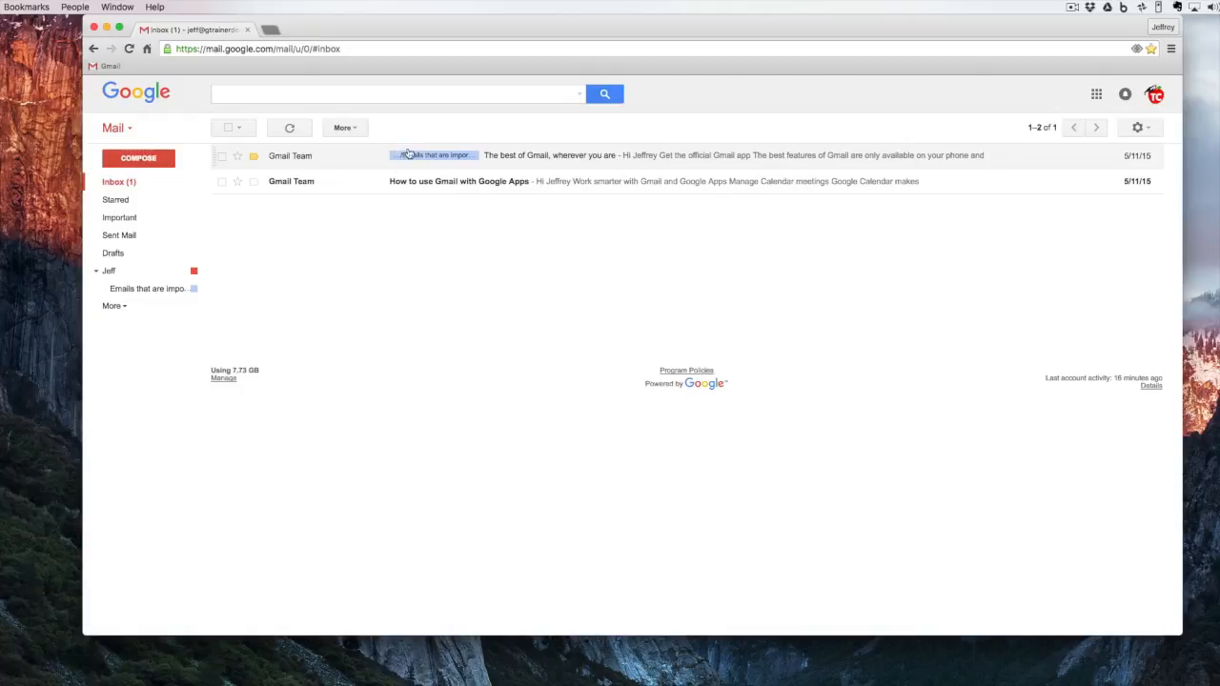
- Move "The best of Gmail, wherever you are" out of the inbox to the parent first-name label
{"action": "left_click", "coordinate": [220, 157]}
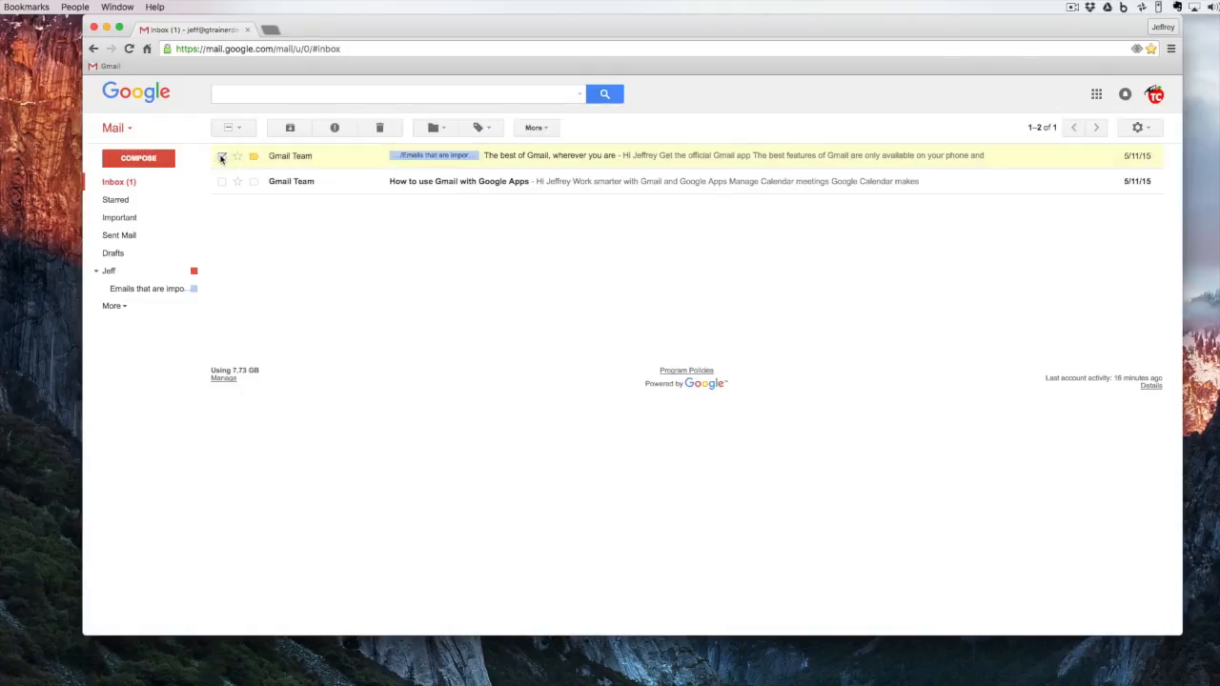
{"action": "left_click", "coordinate": [434, 127]}
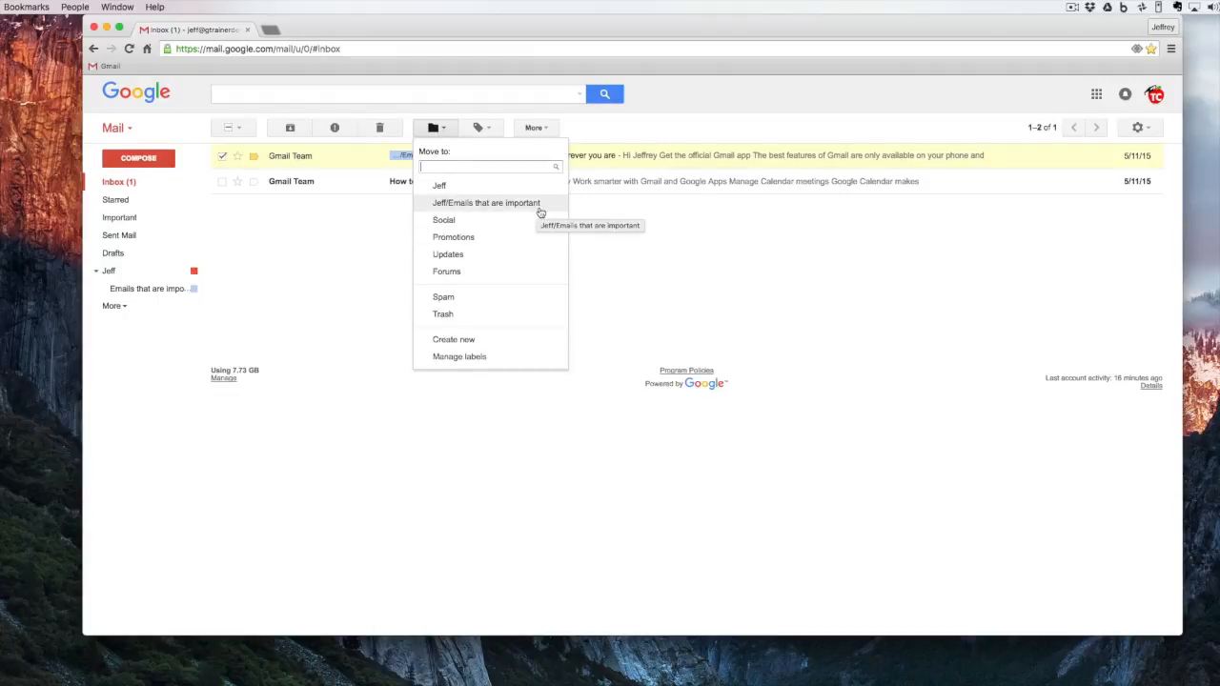
{"action": "left_click", "coordinate": [474, 190]}
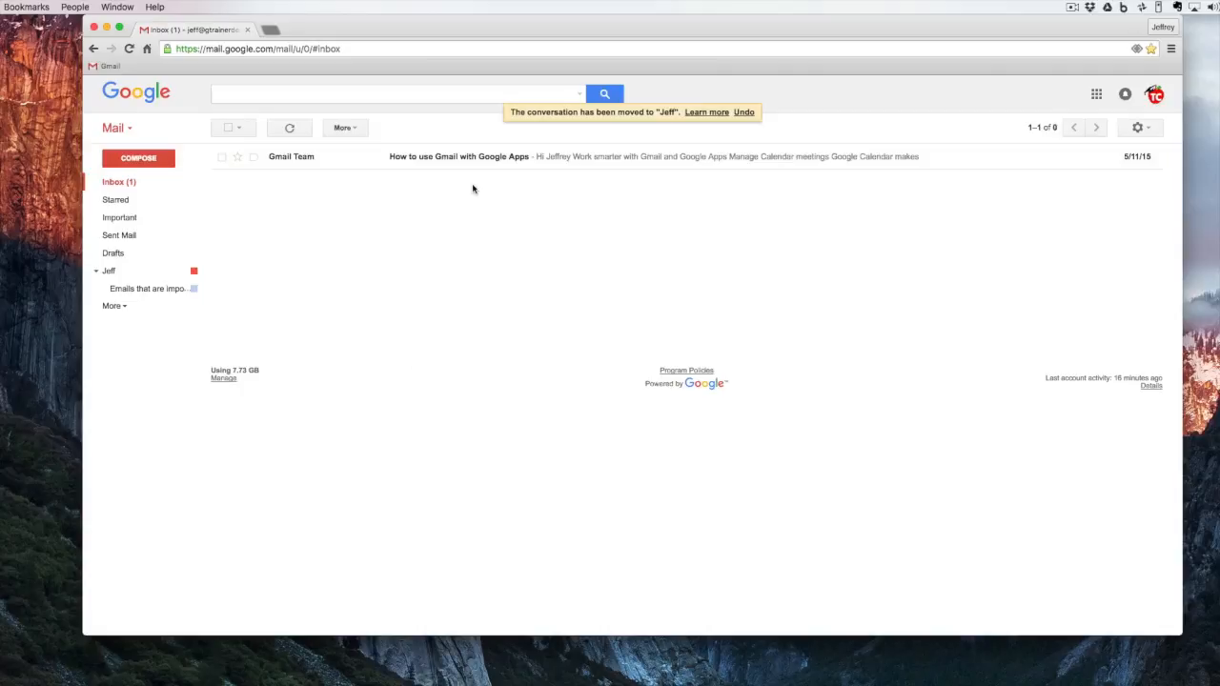
- Look through the messages filed under the nested "Emails that are important" label and its parent first-name label
{"action": "left_click", "coordinate": [119, 289]}
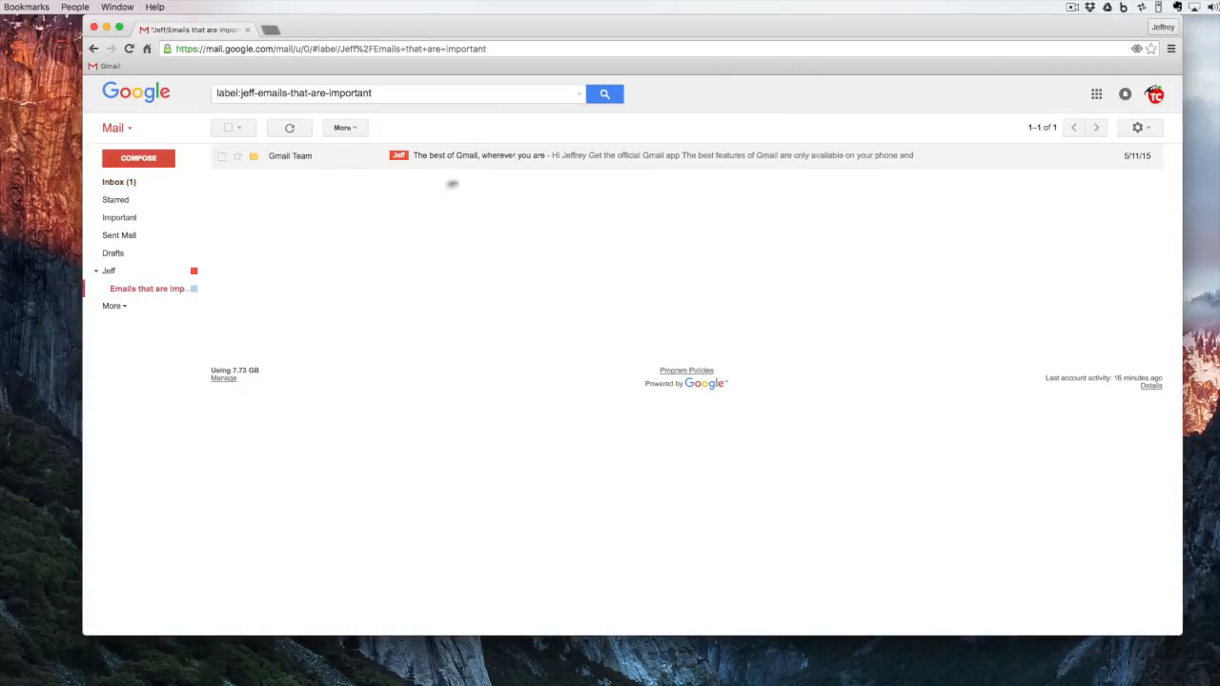
{"action": "left_click", "coordinate": [164, 275]}
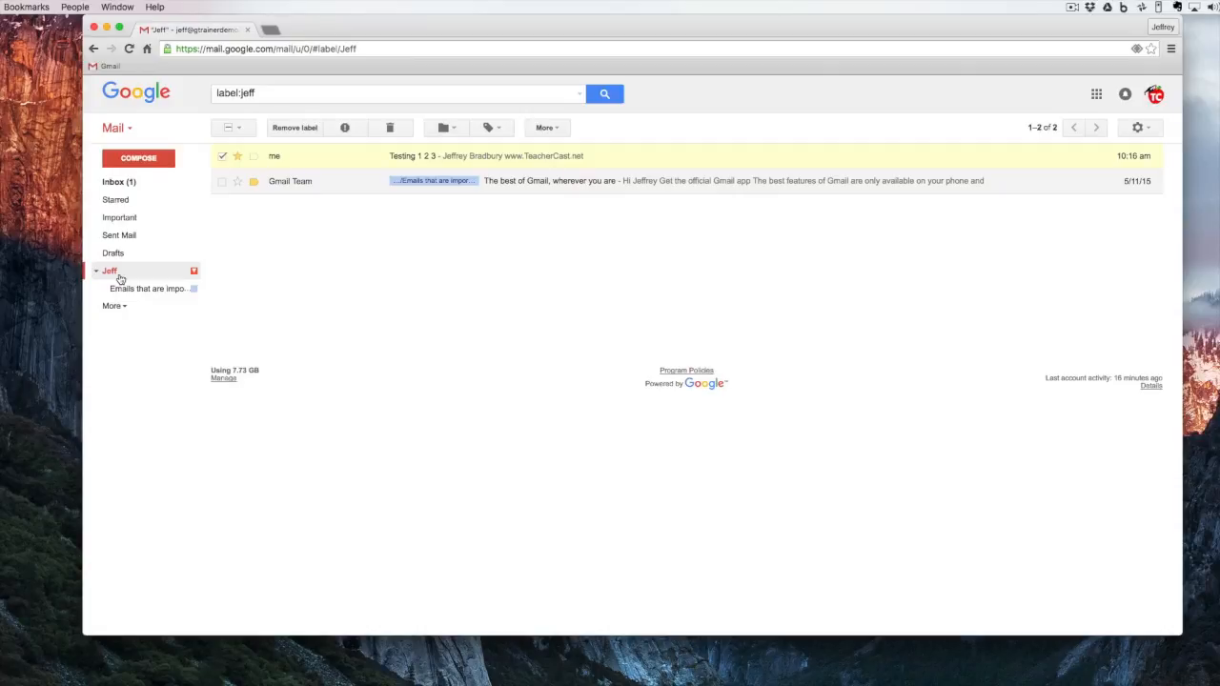
{"action": "left_click", "coordinate": [342, 160]}
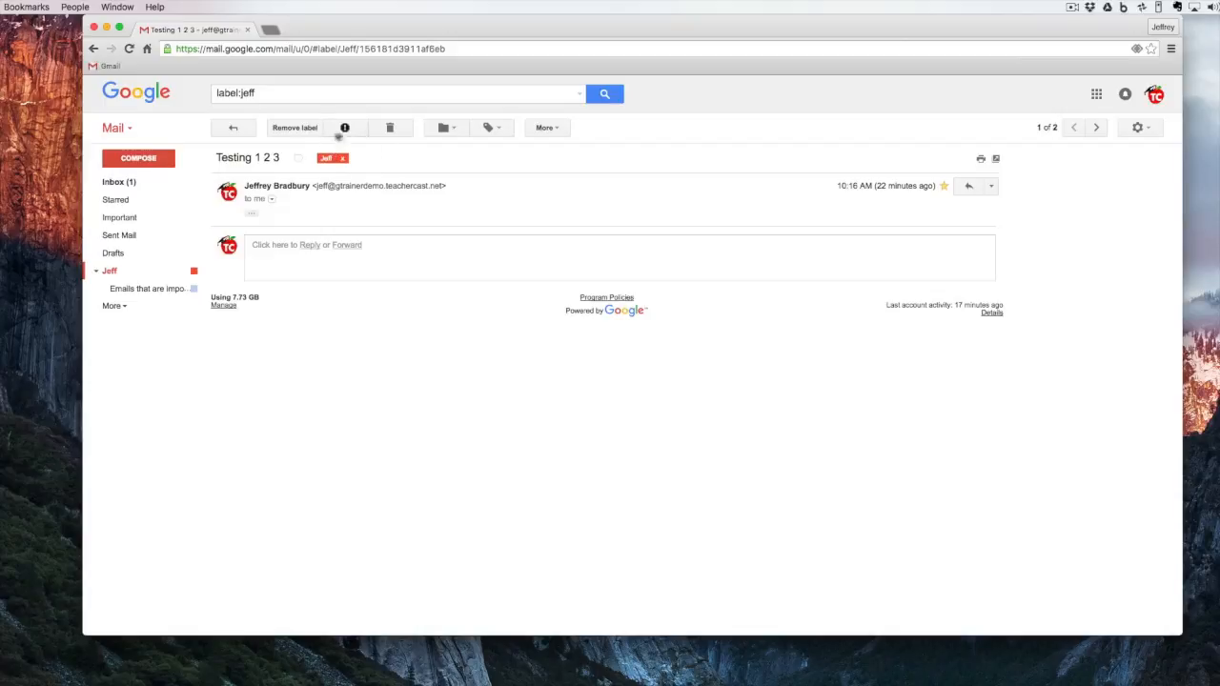
{"action": "left_click", "coordinate": [1096, 129]}
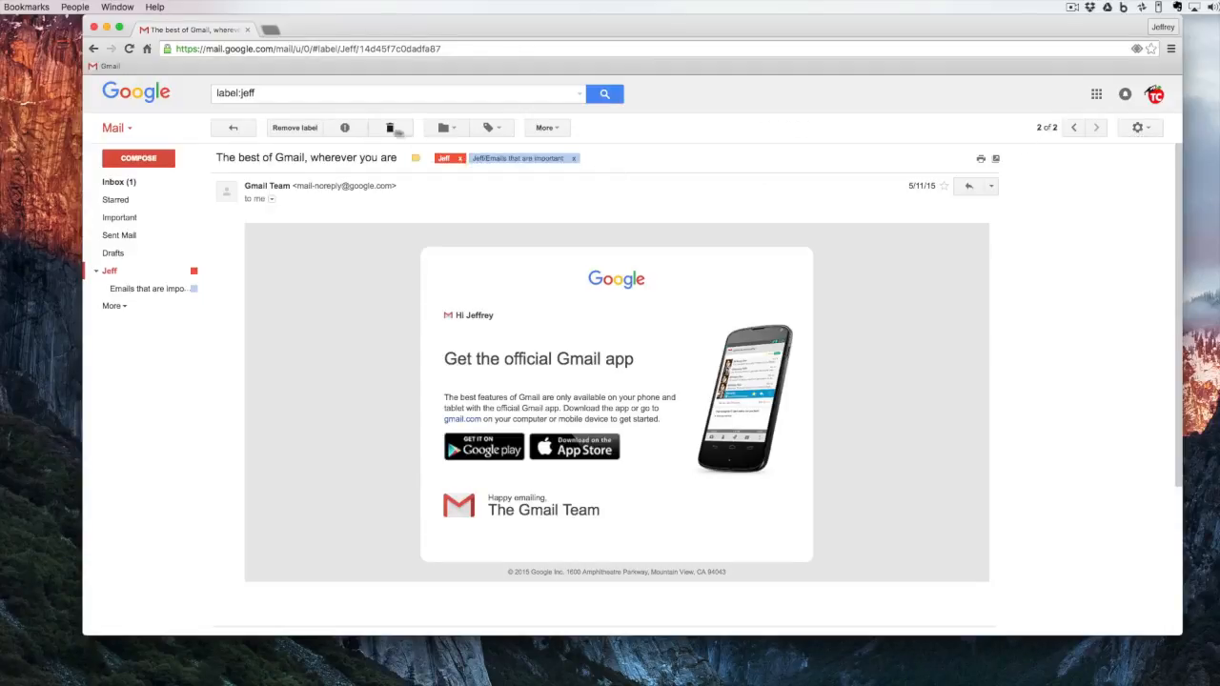
{"action": "left_click", "coordinate": [234, 128]}
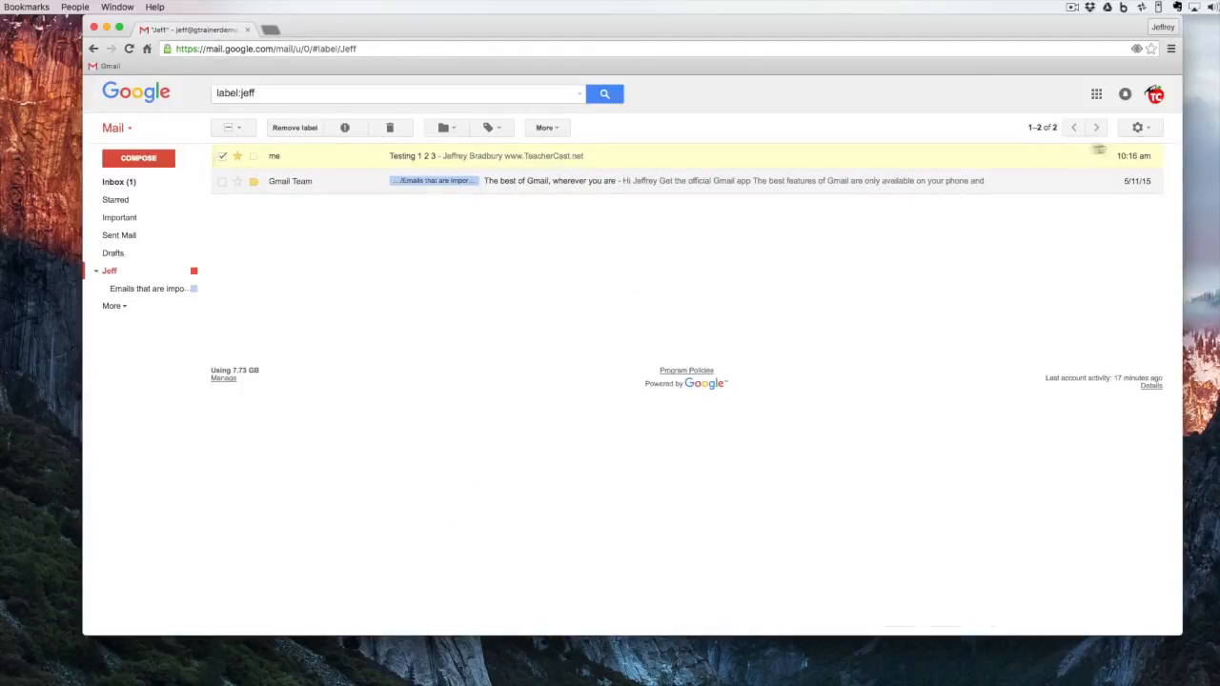
- Rename the nested label "Emails that are important" to "Emails New" in the label settings
{"action": "left_click", "coordinate": [1140, 127]}
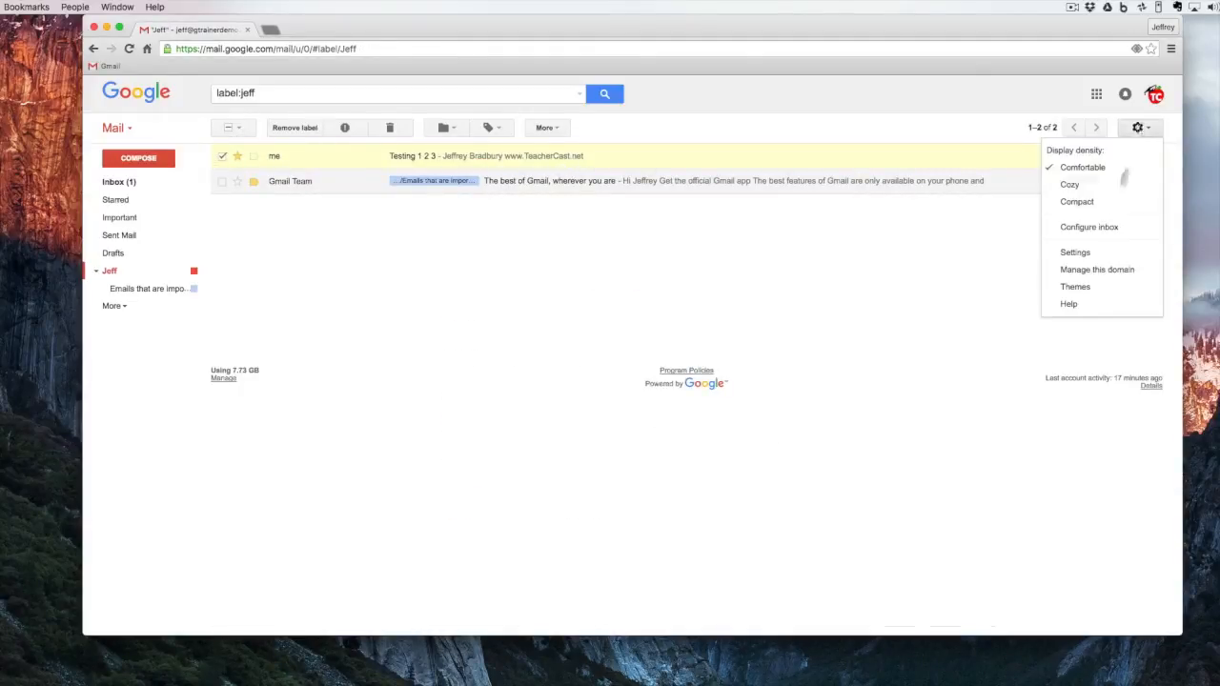
{"action": "left_click", "coordinate": [1106, 252]}
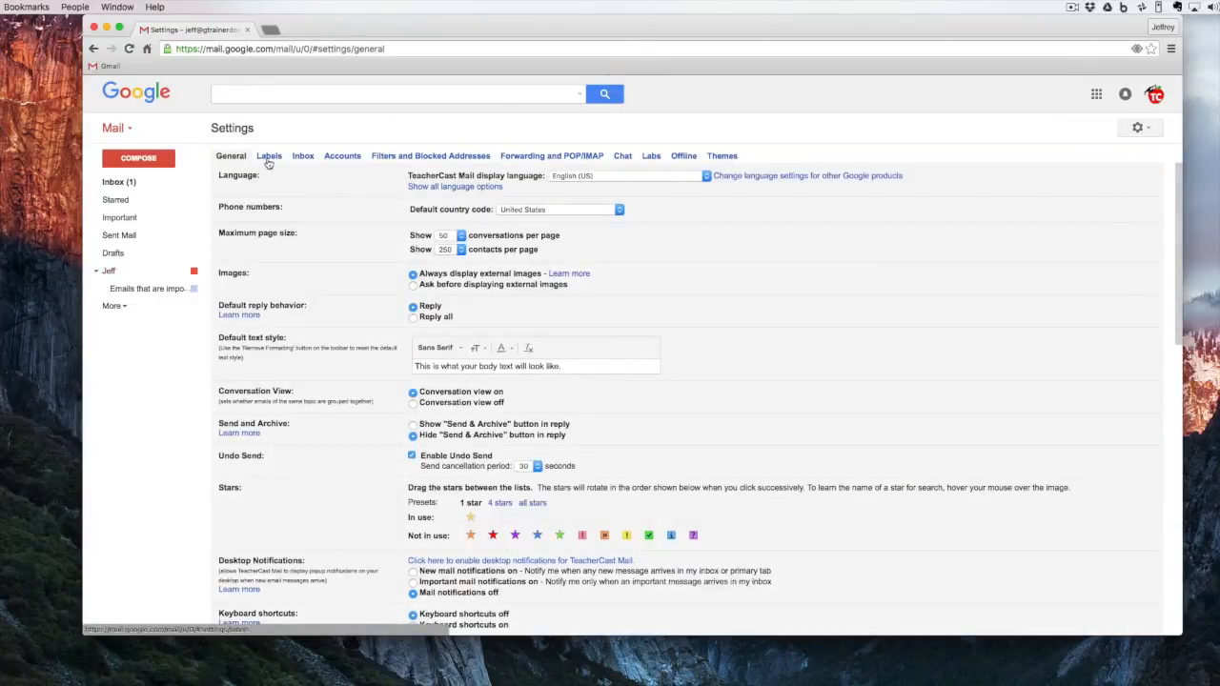
{"action": "left_click", "coordinate": [269, 156]}
{"action": "scroll", "coordinate": [339, 315], "scroll_direction": "down", "scroll_amount": 3}
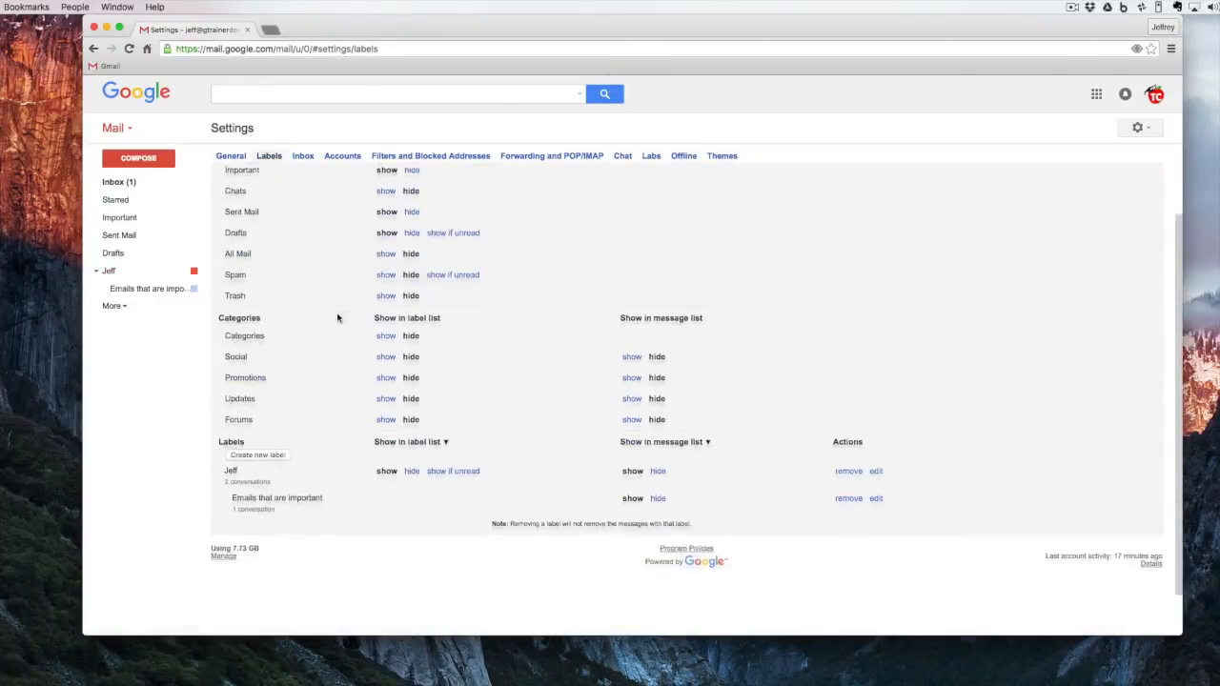
{"action": "left_click", "coordinate": [230, 435]}
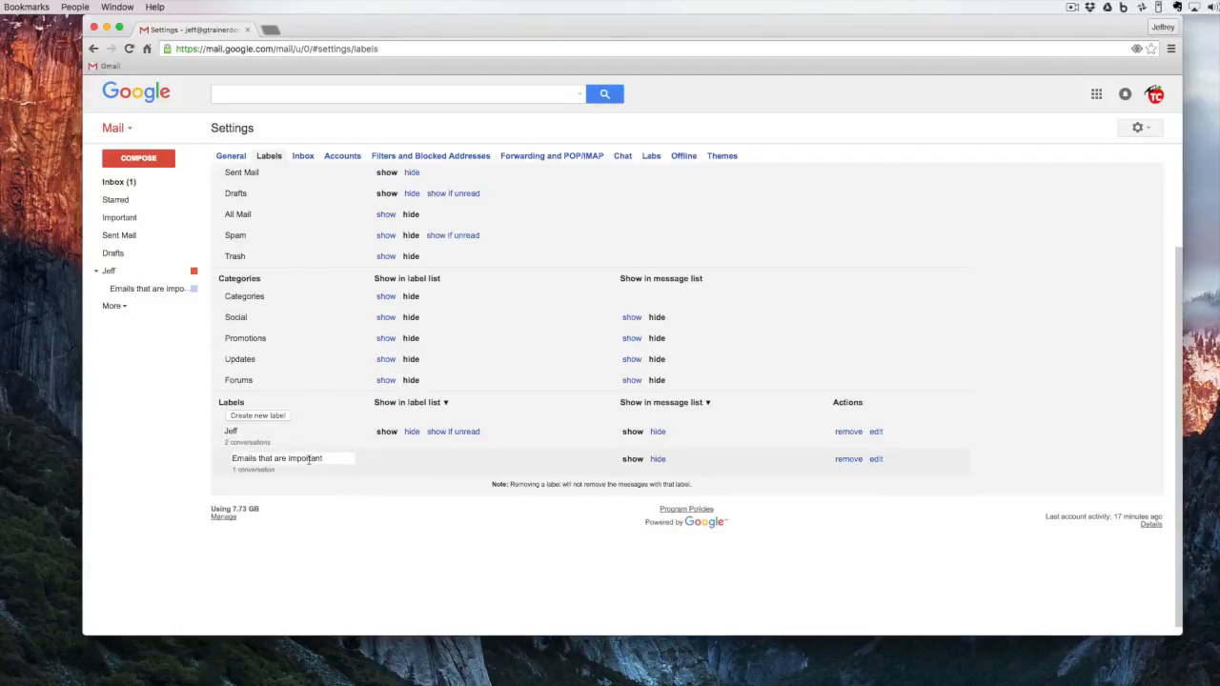
{"action": "left_click", "coordinate": [264, 459]}
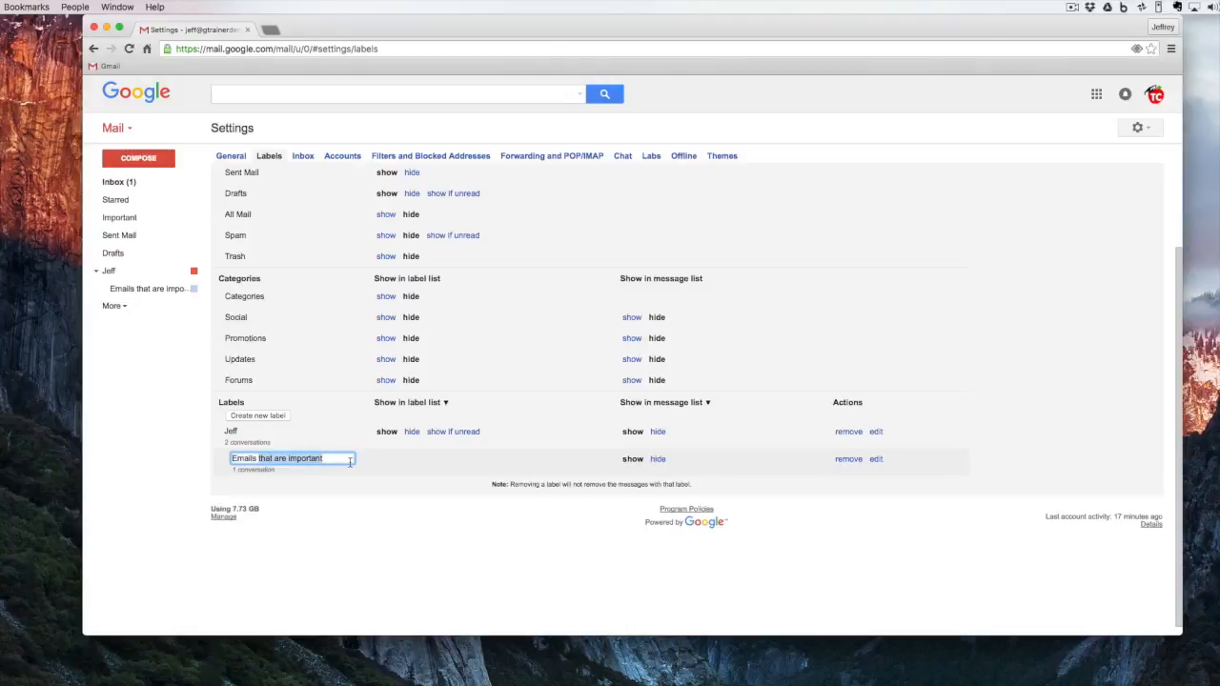
{"action": "type", "text": "New"}
{"action": "key", "text": "Return"}
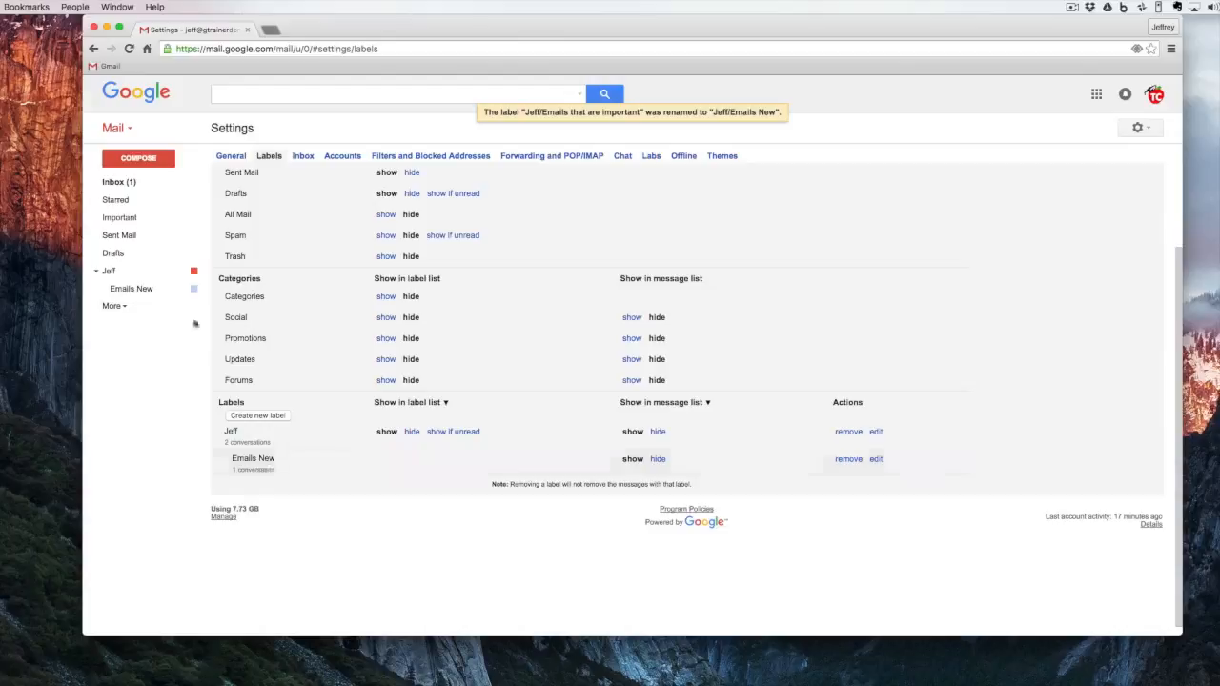
- Hide the "Emails New" label in the message list and turn its display back on
{"action": "left_click", "coordinate": [668, 461]}
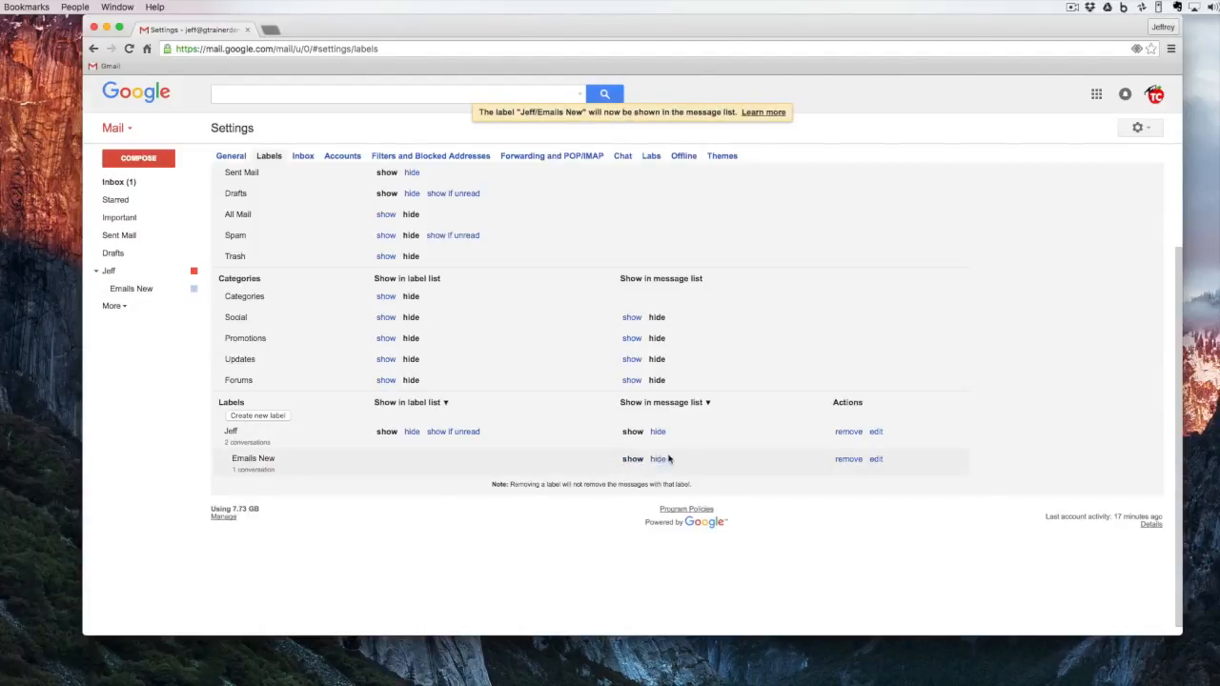
{"action": "left_click", "coordinate": [657, 459]}
{"action": "left_click", "coordinate": [629, 460]}
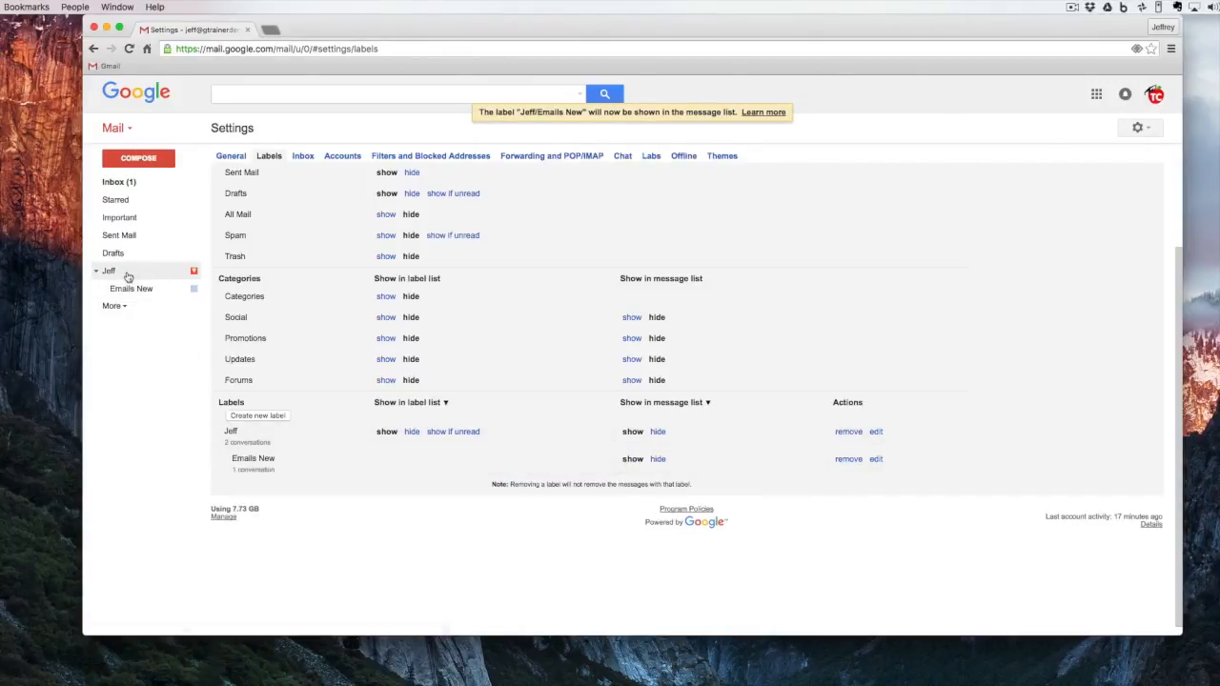
- Try the hide and show-if-unread options for the parent first-name label in the label list, and set it back to show
{"action": "left_click", "coordinate": [410, 431]}
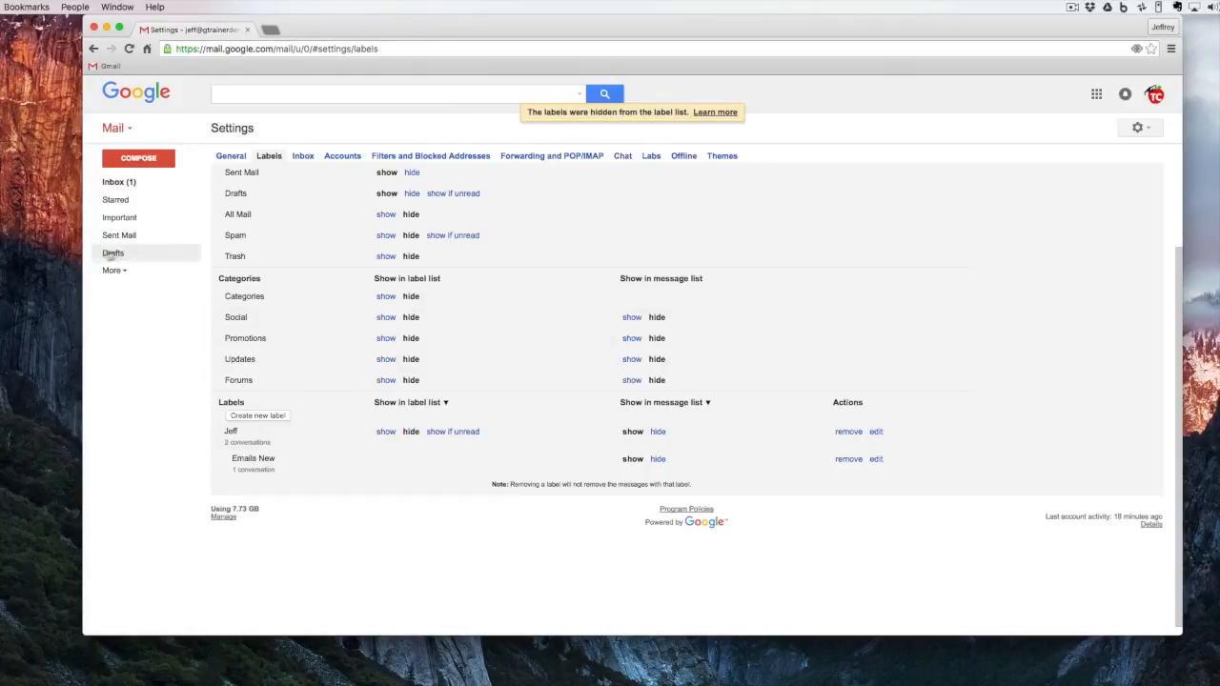
{"action": "left_click", "coordinate": [463, 432]}
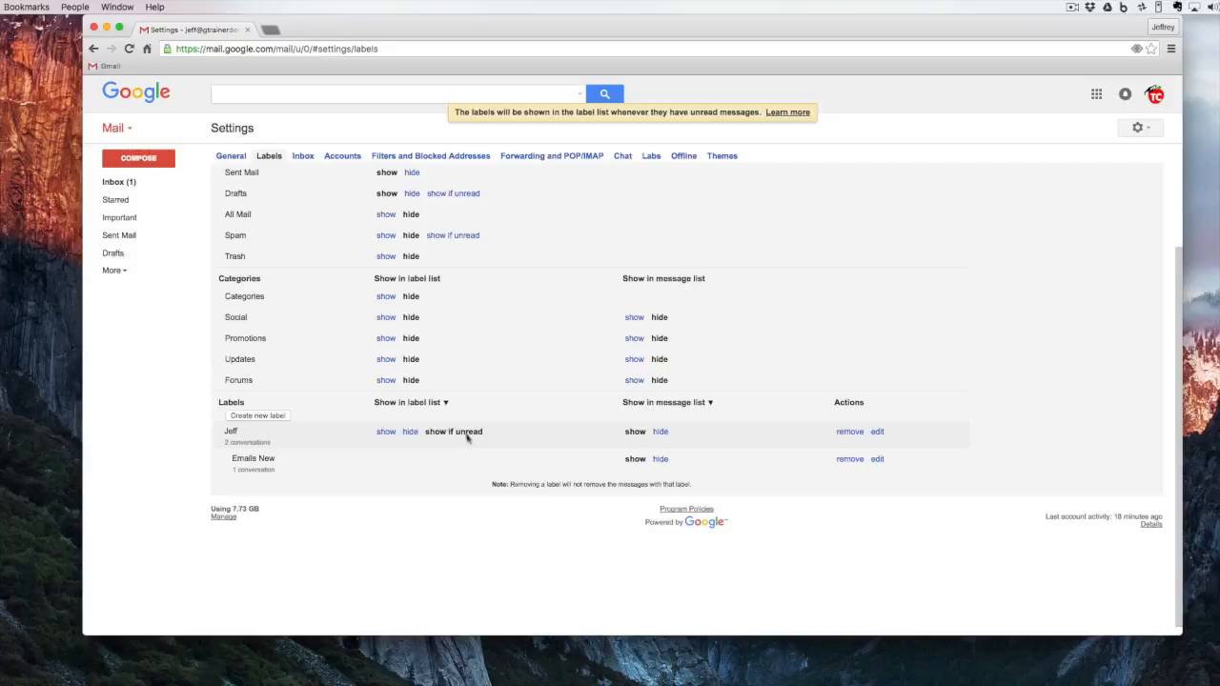
{"action": "left_click", "coordinate": [385, 434]}
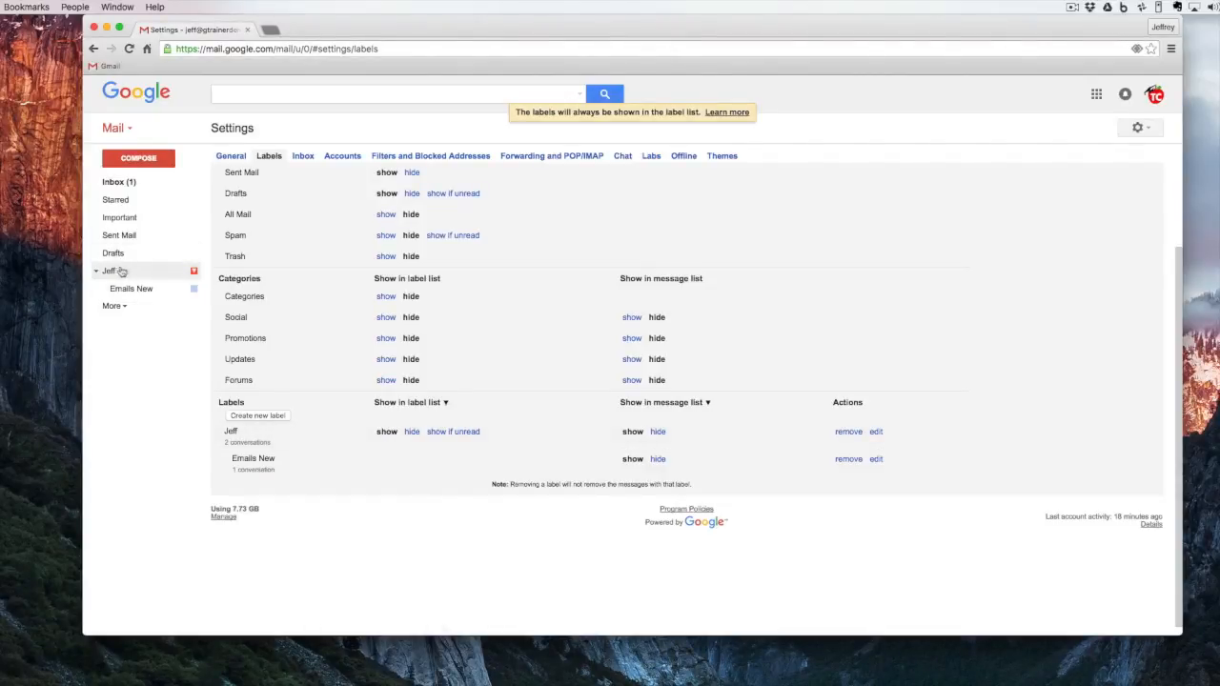
{"action": "left_click", "coordinate": [876, 432]}
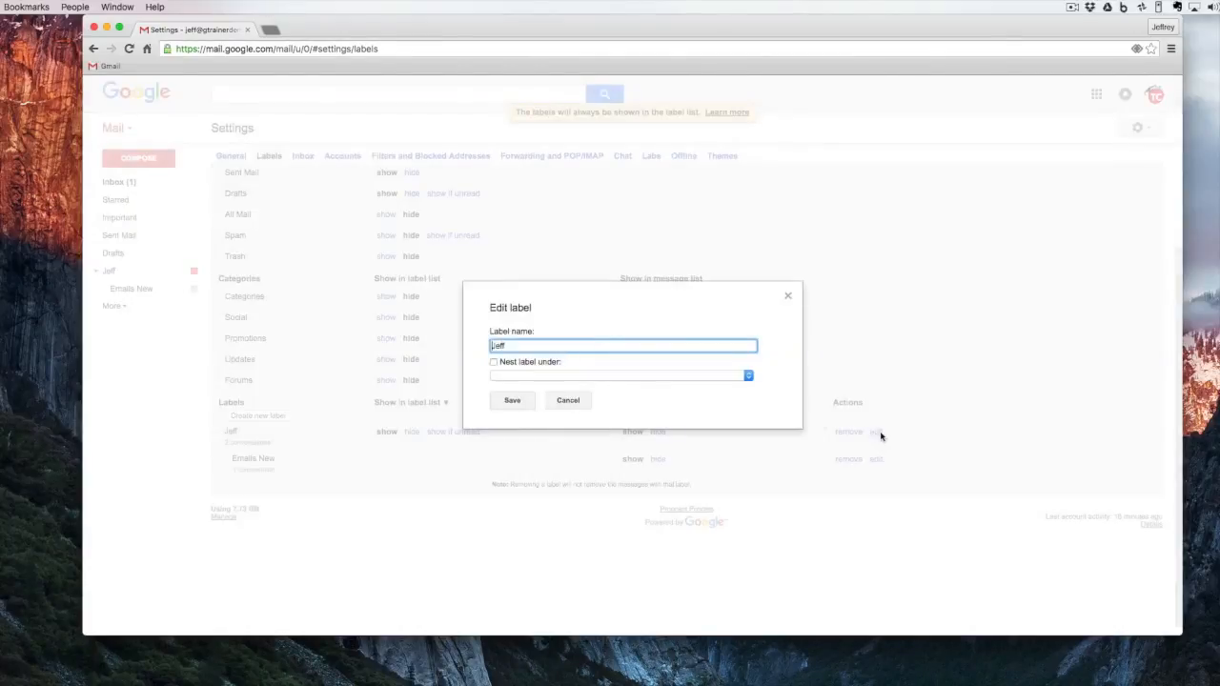
{"action": "left_click", "coordinate": [553, 362]}
{"action": "left_click", "coordinate": [553, 377]}
{"action": "left_click", "coordinate": [552, 387]}
{"action": "left_click", "coordinate": [568, 401]}
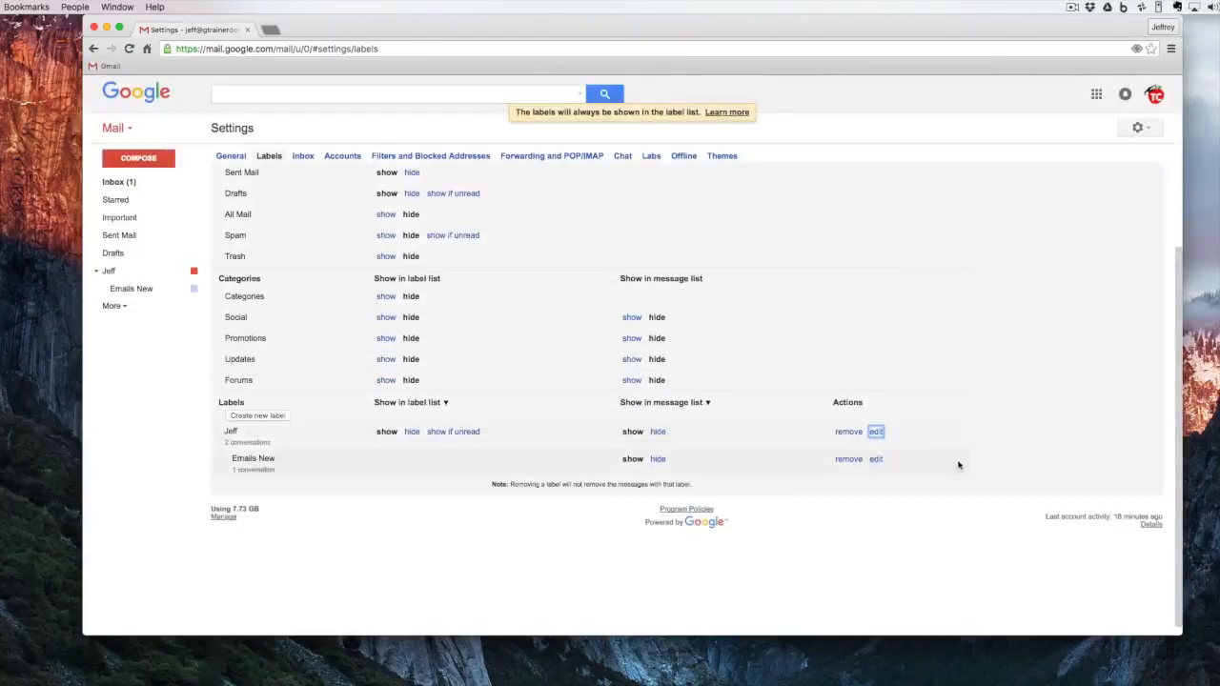
- Delete the parent first-name label together with its nested "Emails New" label
{"action": "left_click", "coordinate": [849, 433]}
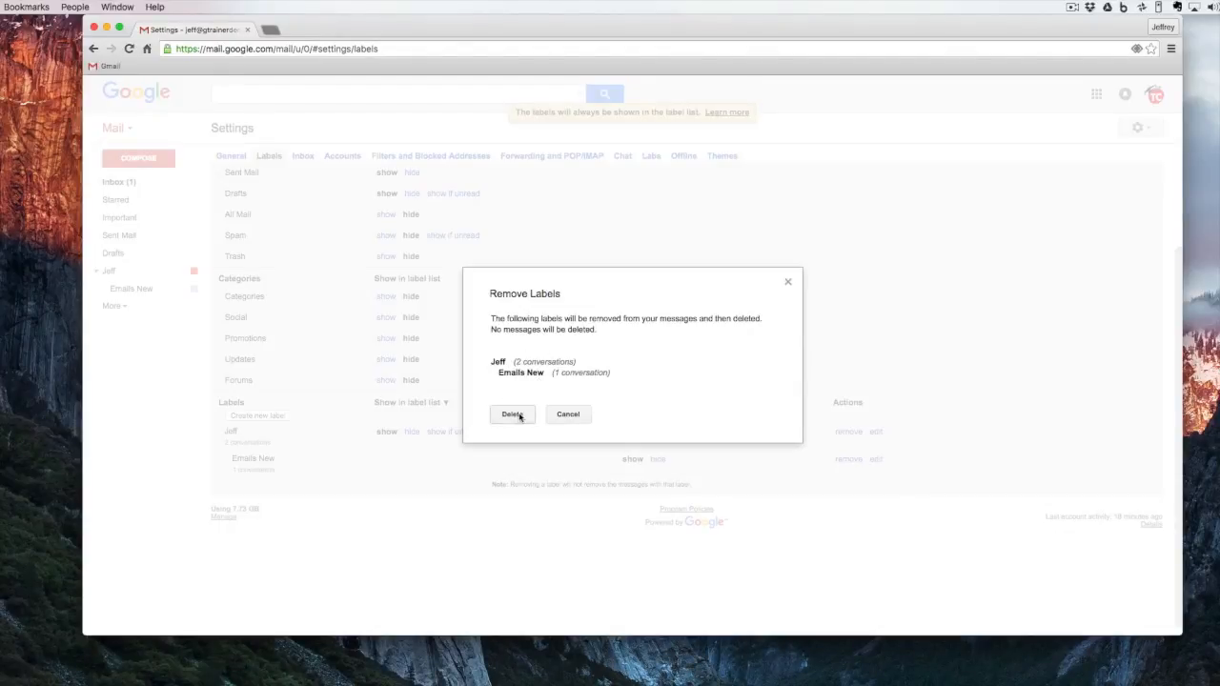
{"action": "left_click", "coordinate": [512, 415]}
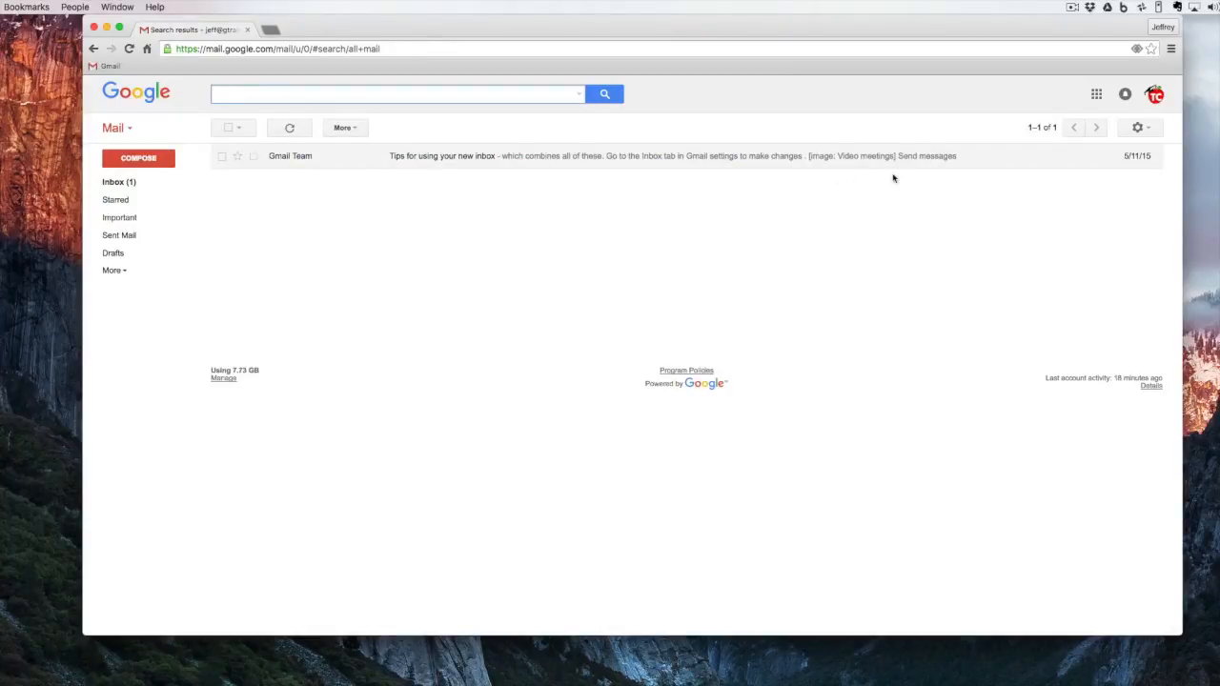
- Set the All Mail system label to show in the label list and open its messages
{"action": "left_click", "coordinate": [1137, 128]}
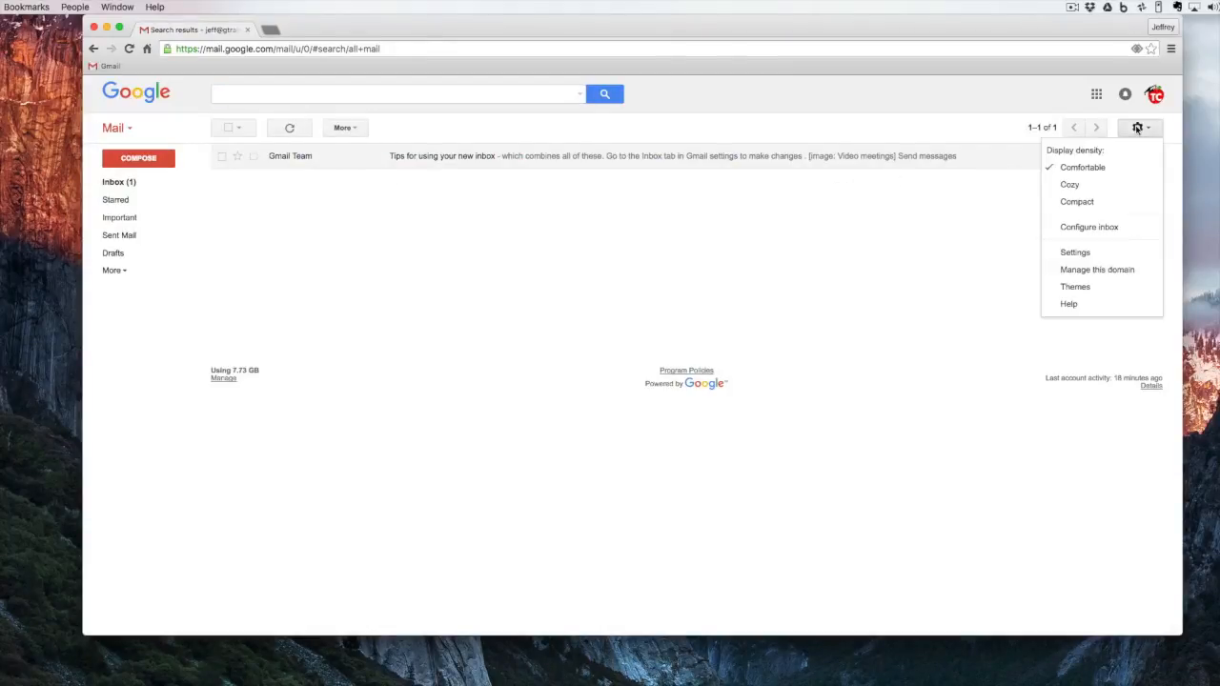
{"action": "left_click", "coordinate": [1077, 252]}
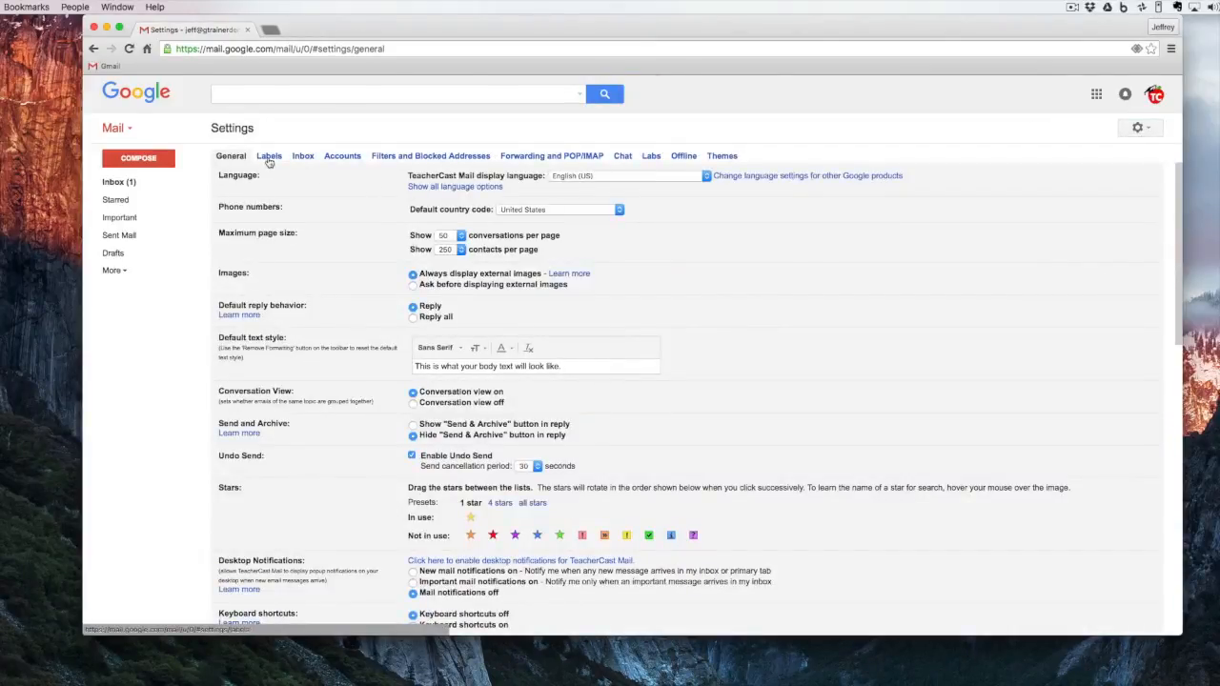
{"action": "left_click", "coordinate": [269, 158]}
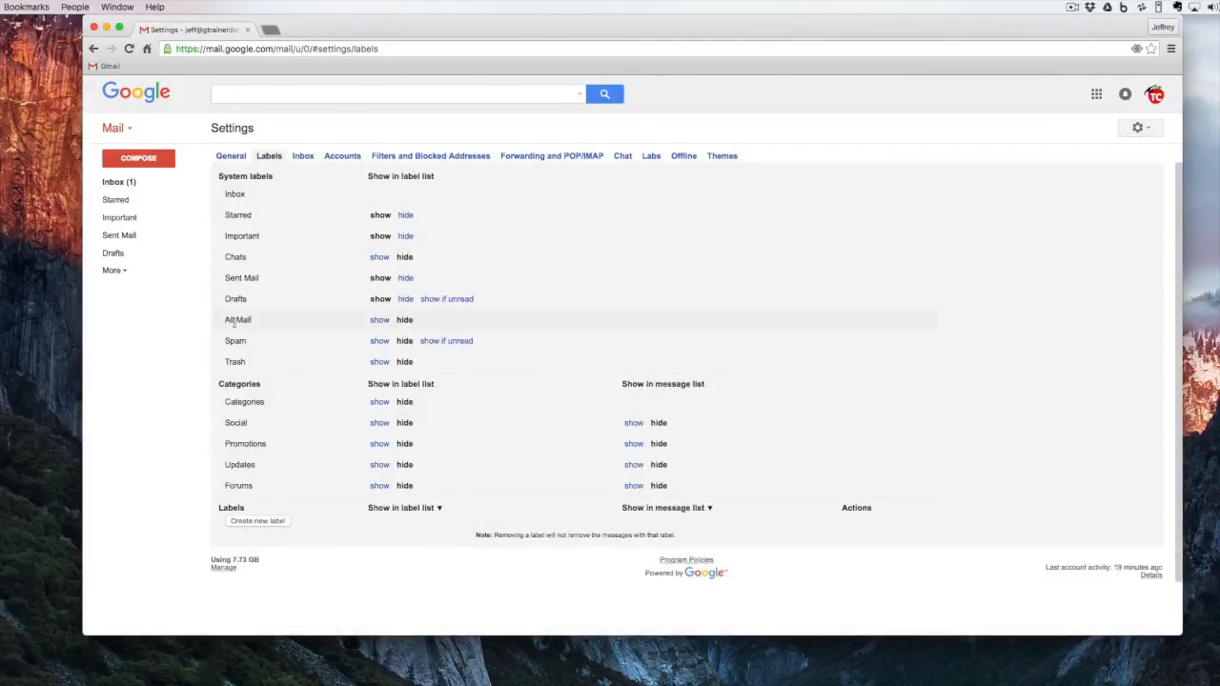
{"action": "left_click", "coordinate": [380, 320]}
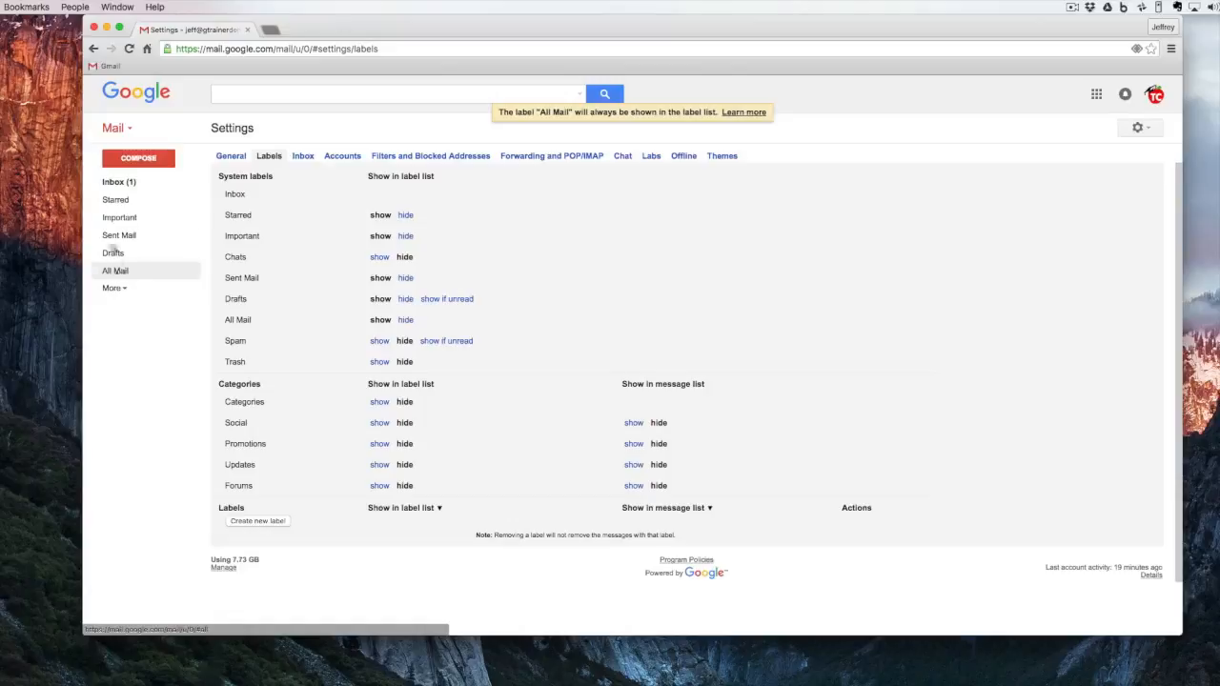
{"action": "left_click", "coordinate": [112, 184]}
{"action": "left_click", "coordinate": [108, 273]}
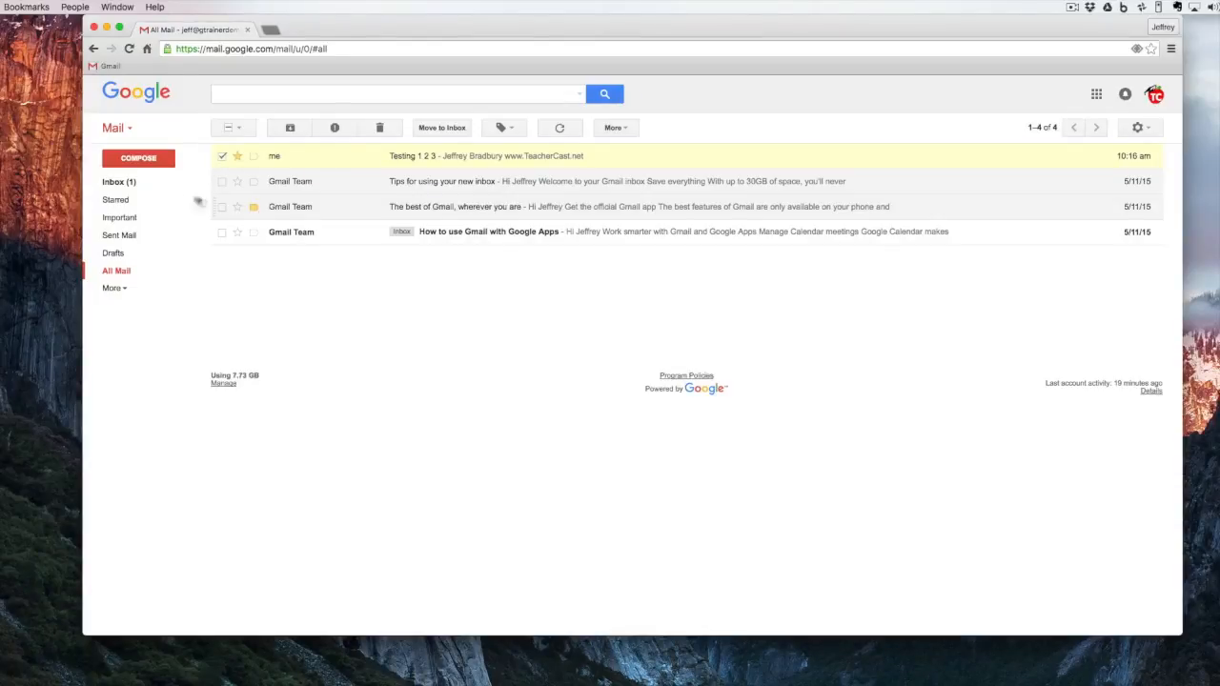
- Delete the "How to use Gmail with Google Apps" message from the inbox and refresh the message list
{"action": "left_click", "coordinate": [132, 187]}
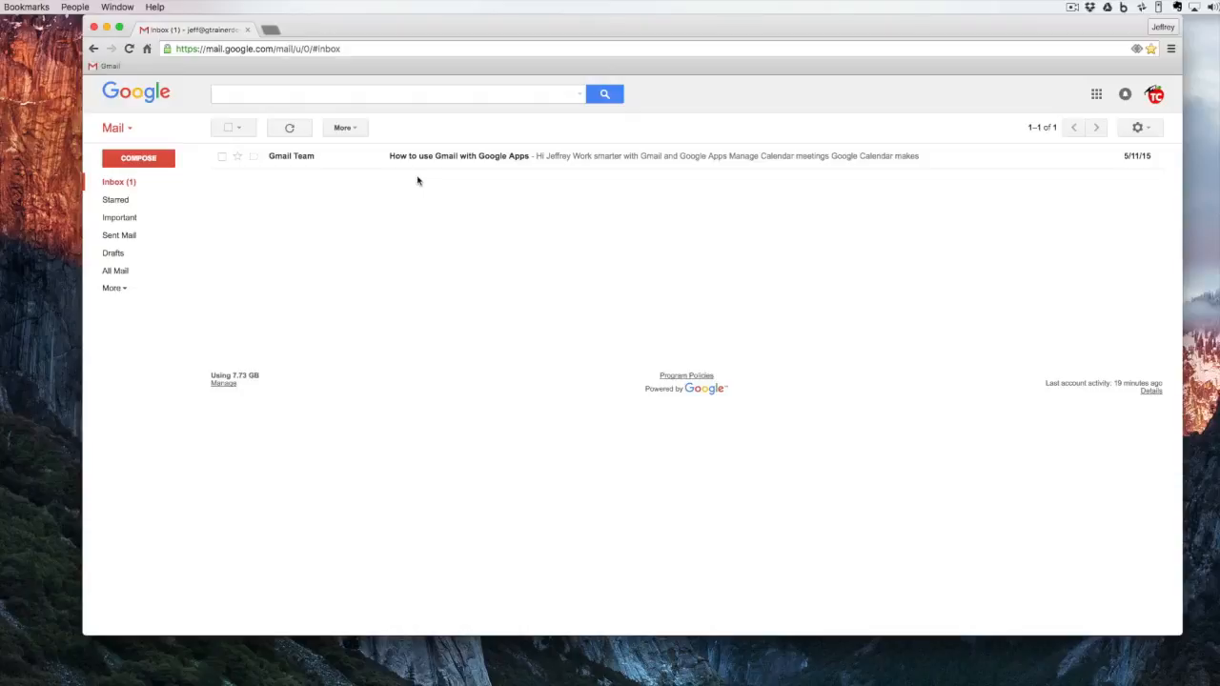
{"action": "left_click", "coordinate": [221, 157]}
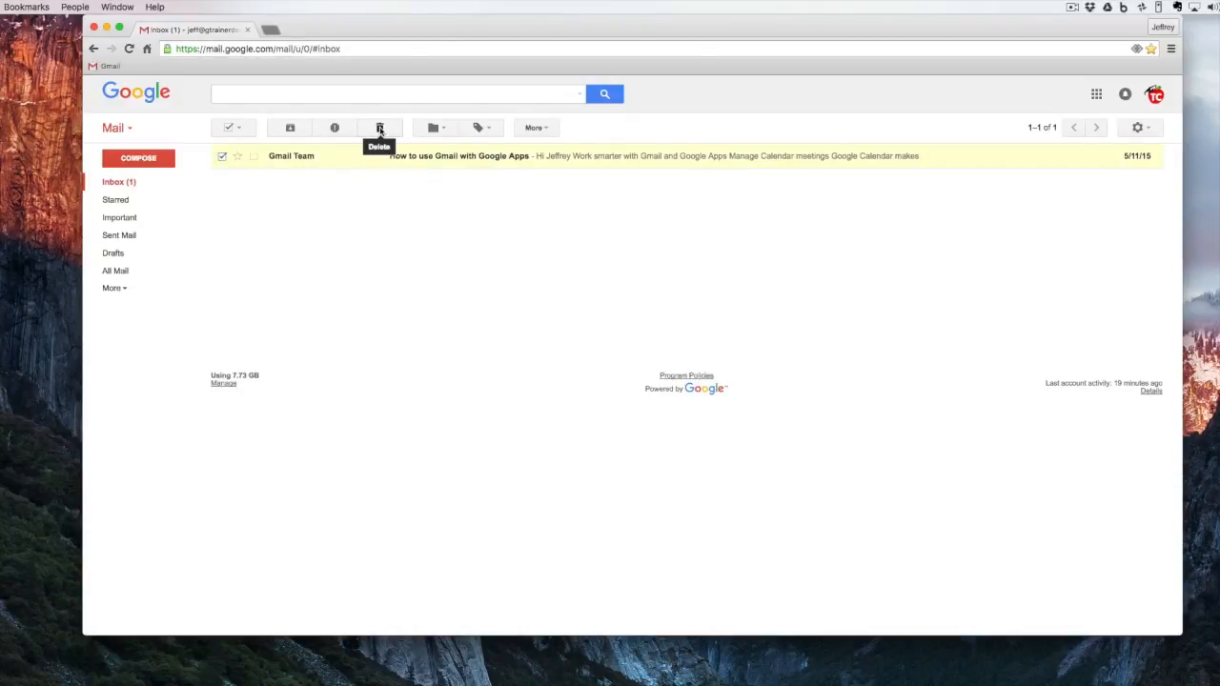
{"action": "left_click", "coordinate": [380, 129]}
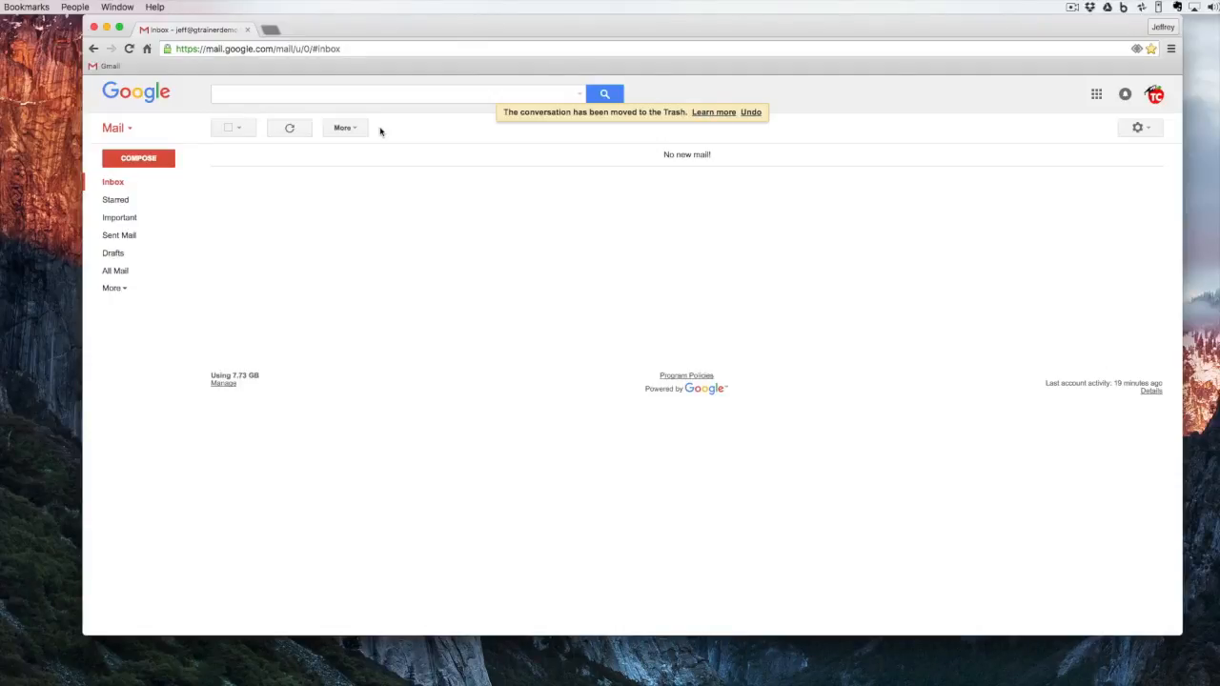
{"action": "left_click", "coordinate": [305, 128]}
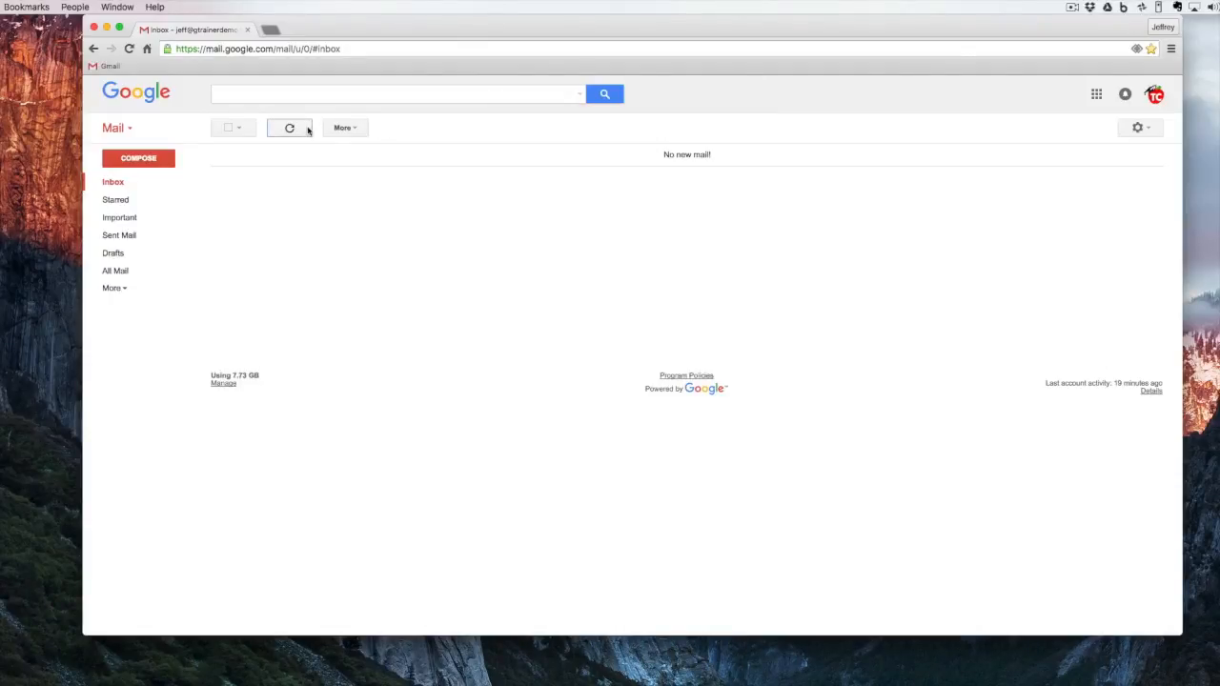
- Review the Starred, Important, Sent Mail, Drafts and All Mail views in turn
{"action": "left_click", "coordinate": [124, 202]}
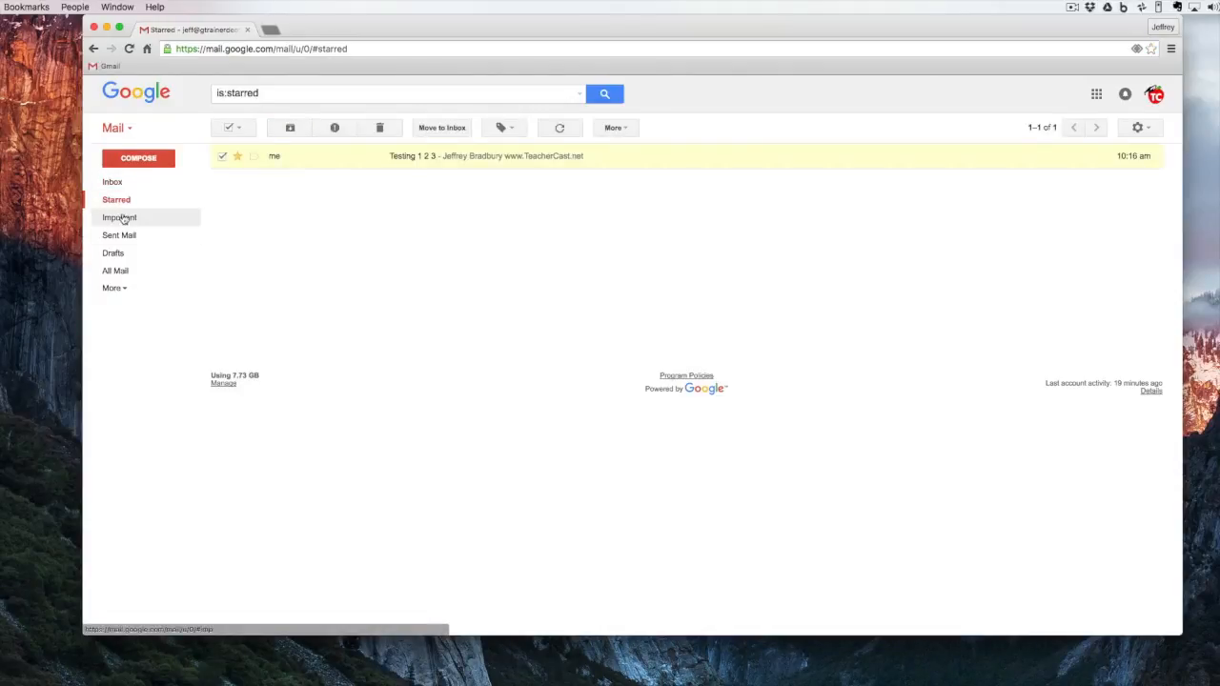
{"action": "left_click", "coordinate": [120, 217]}
{"action": "left_click", "coordinate": [117, 240]}
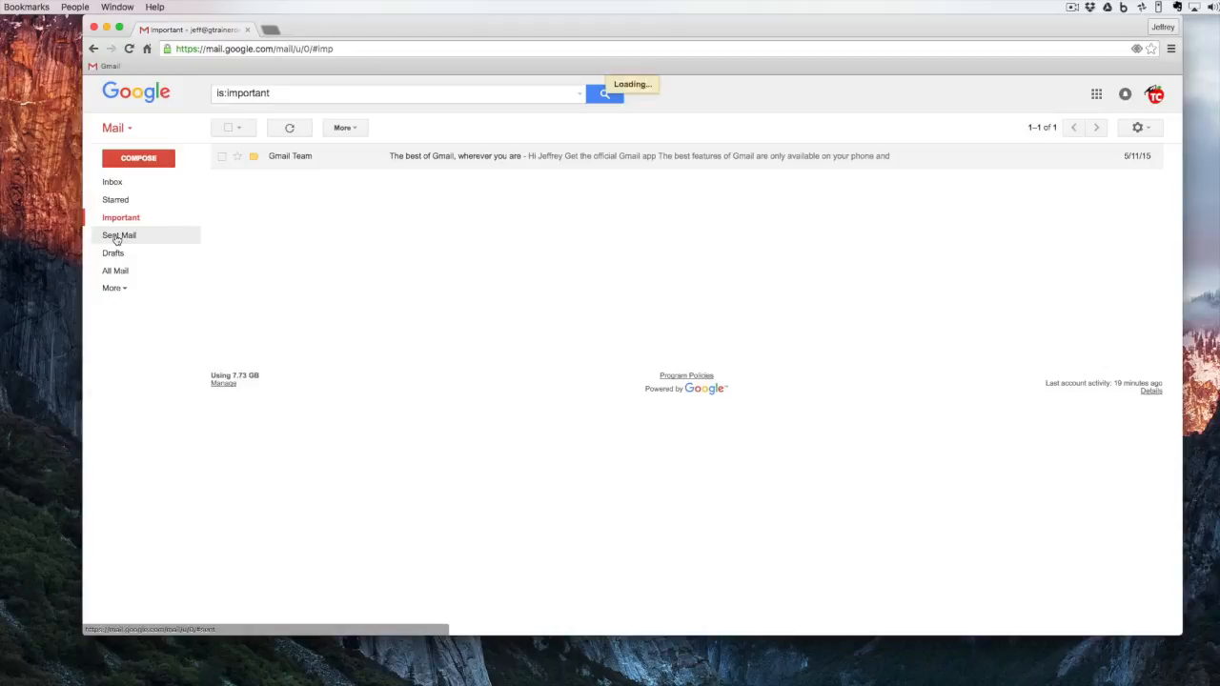
{"action": "left_click", "coordinate": [112, 255]}
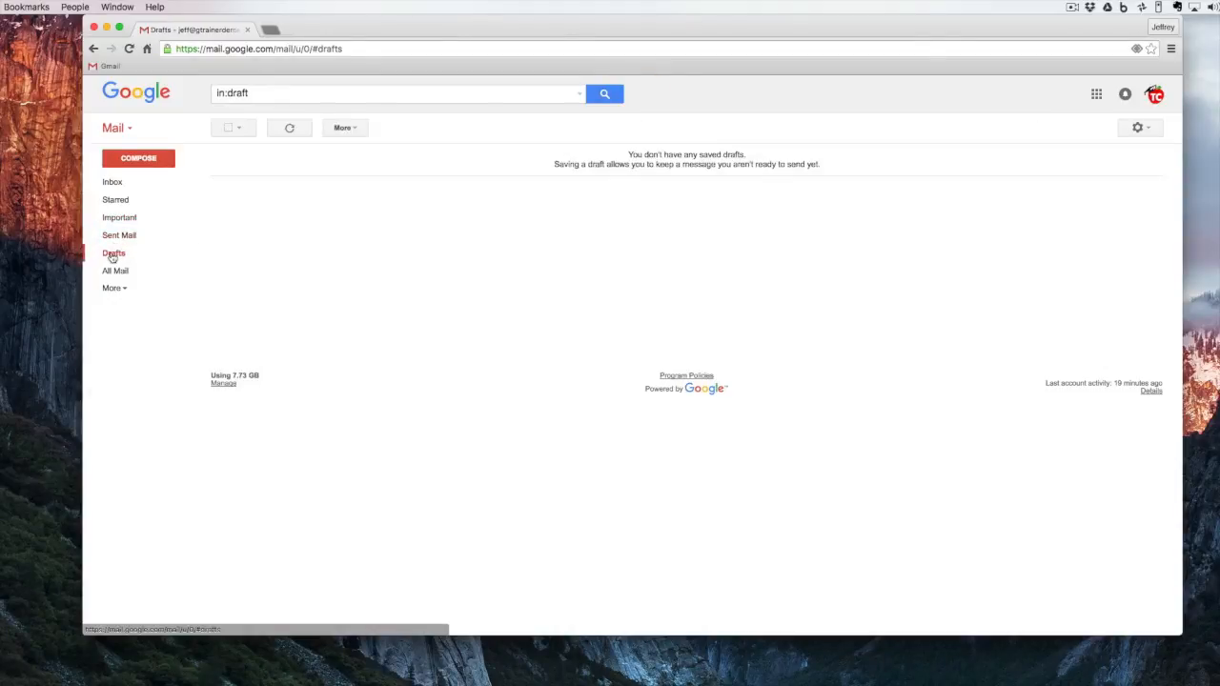
{"action": "left_click", "coordinate": [115, 271]}
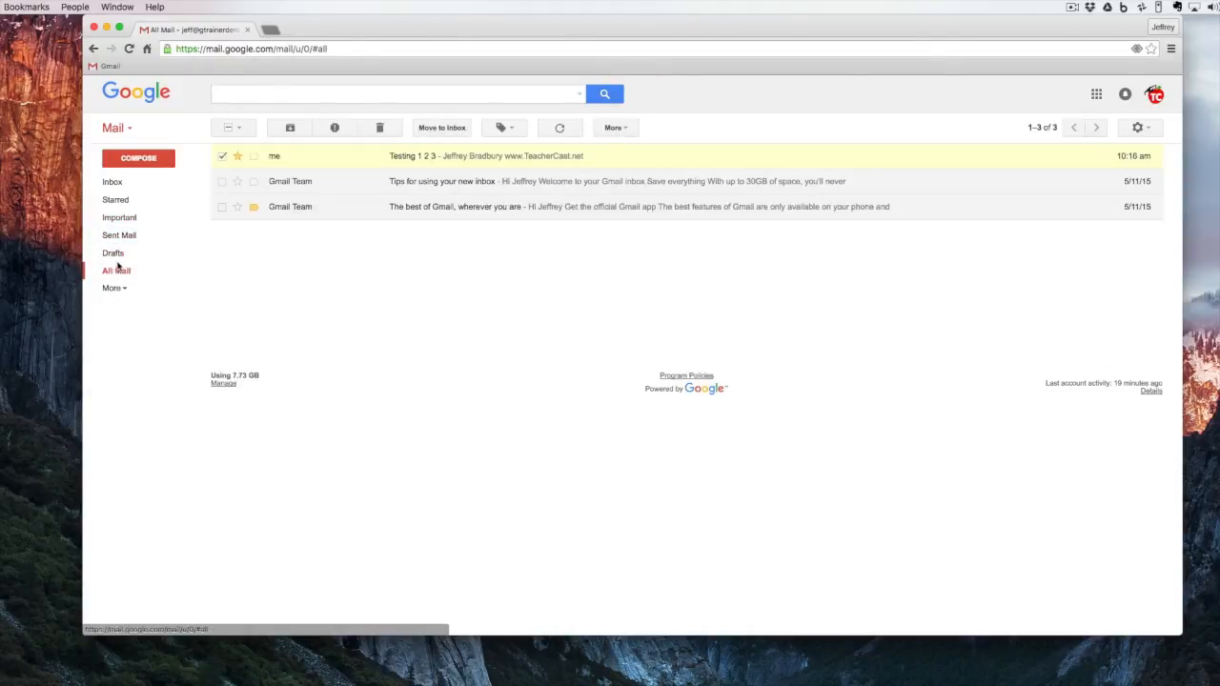